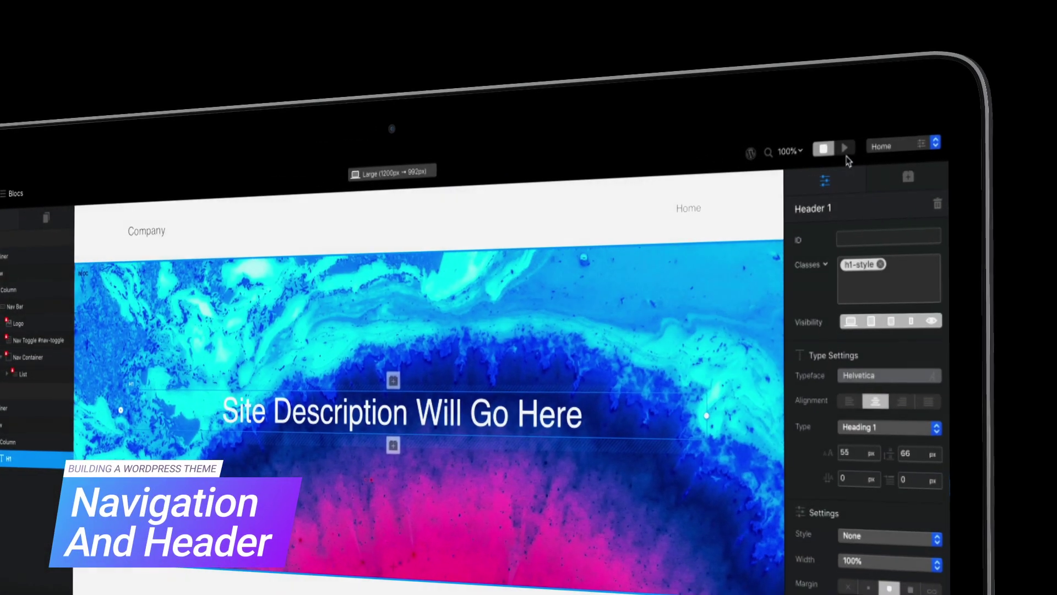
left_click(845, 148)
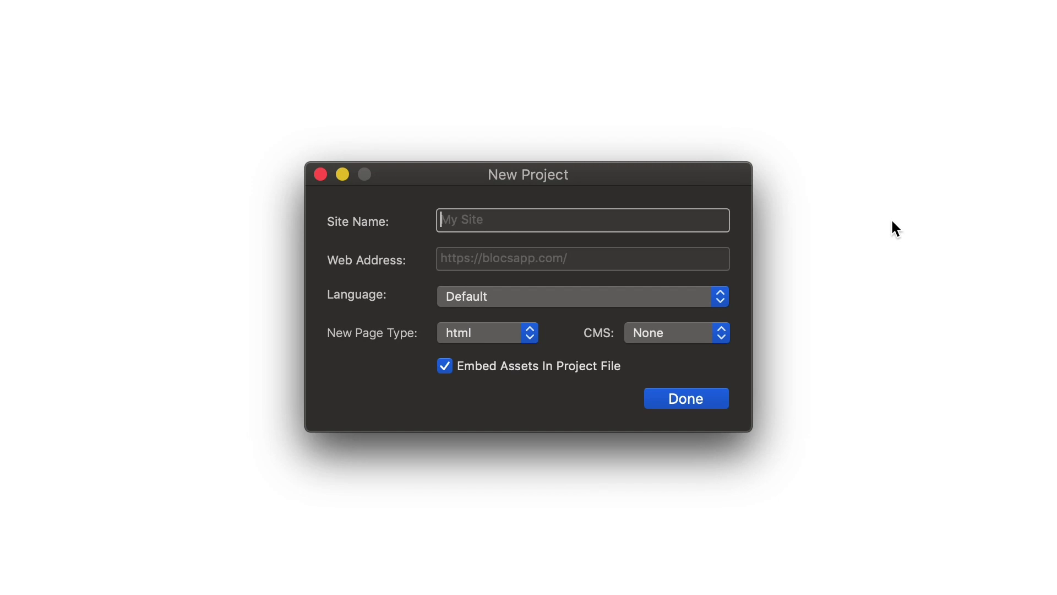
type("My Theme")
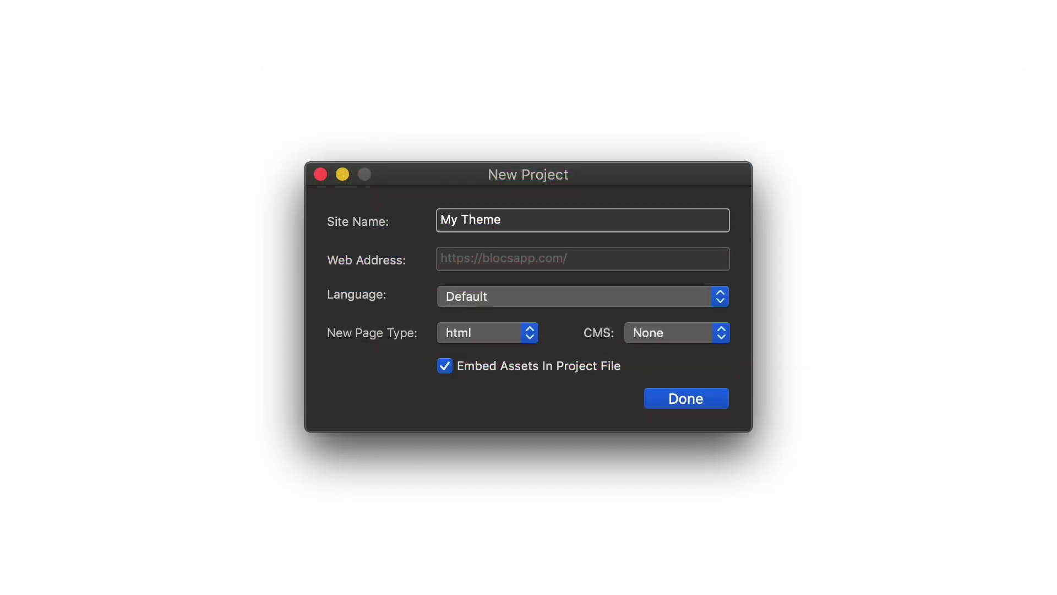
left_click(583, 258)
type("ht")
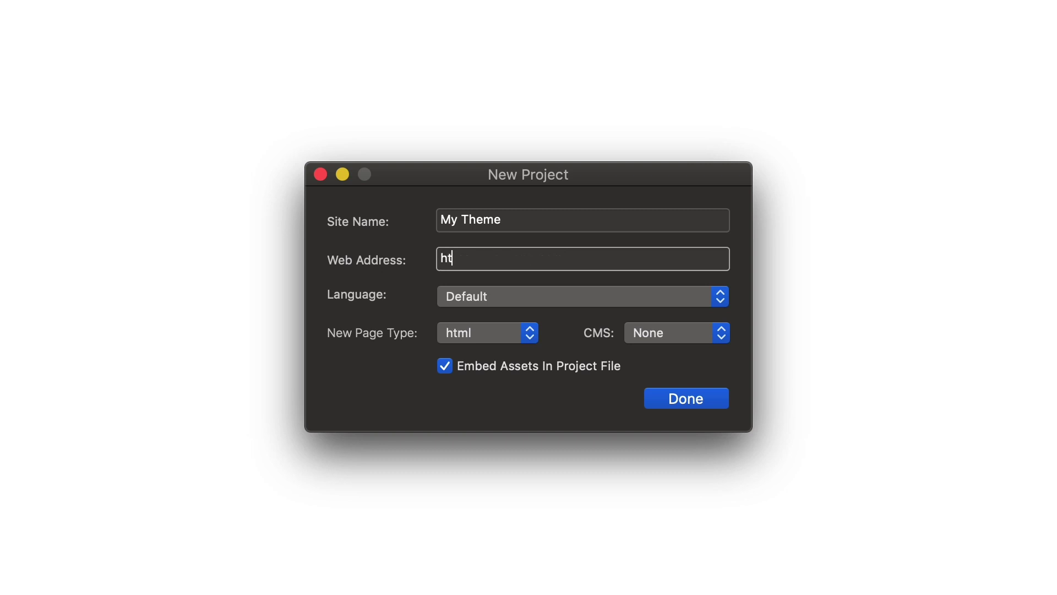
type("tp://wordpresstest.com")
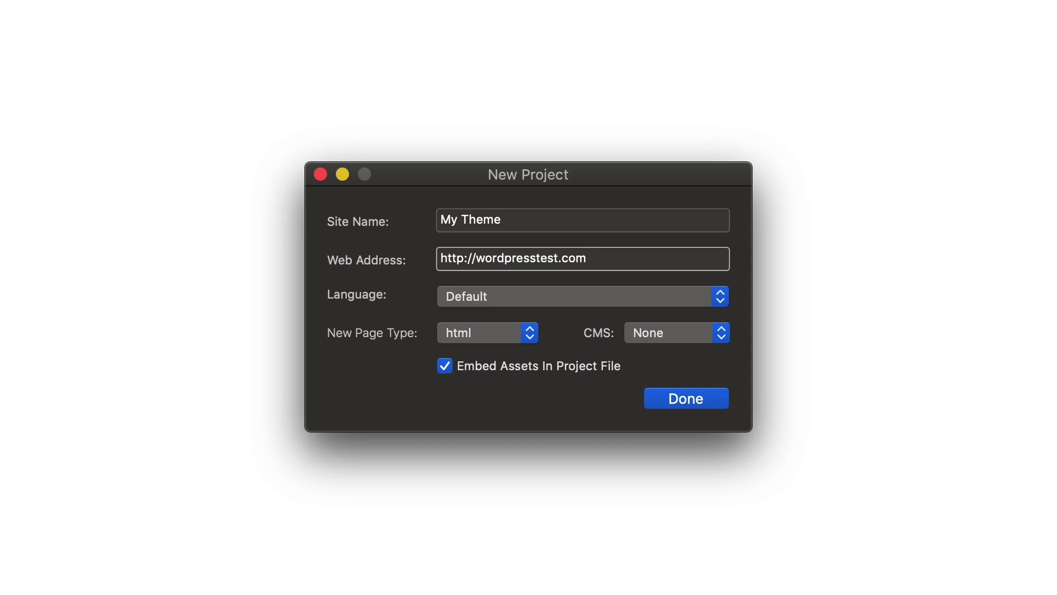
left_click(721, 334)
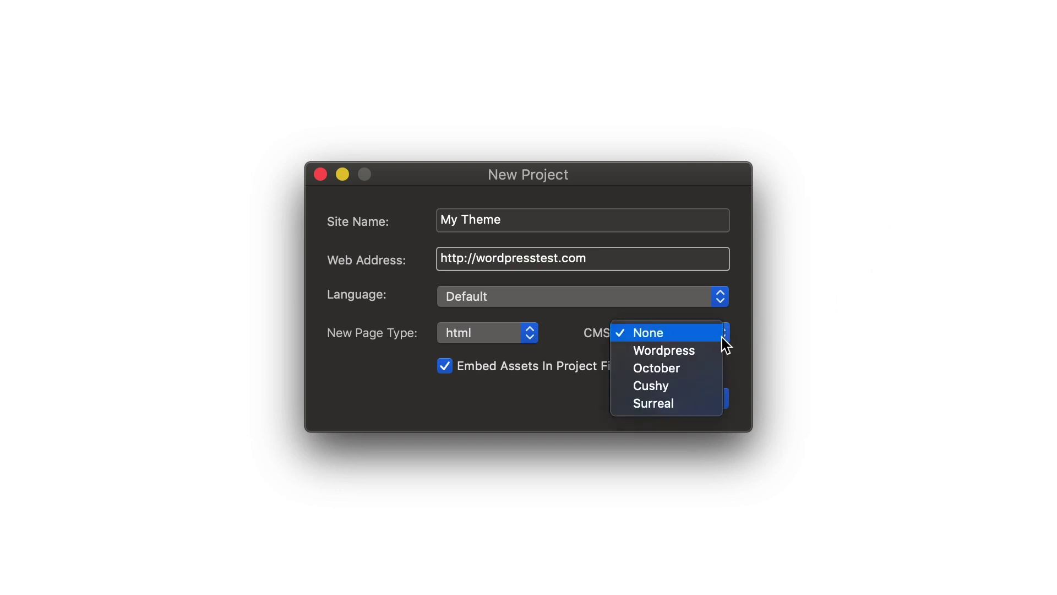
left_click(707, 356)
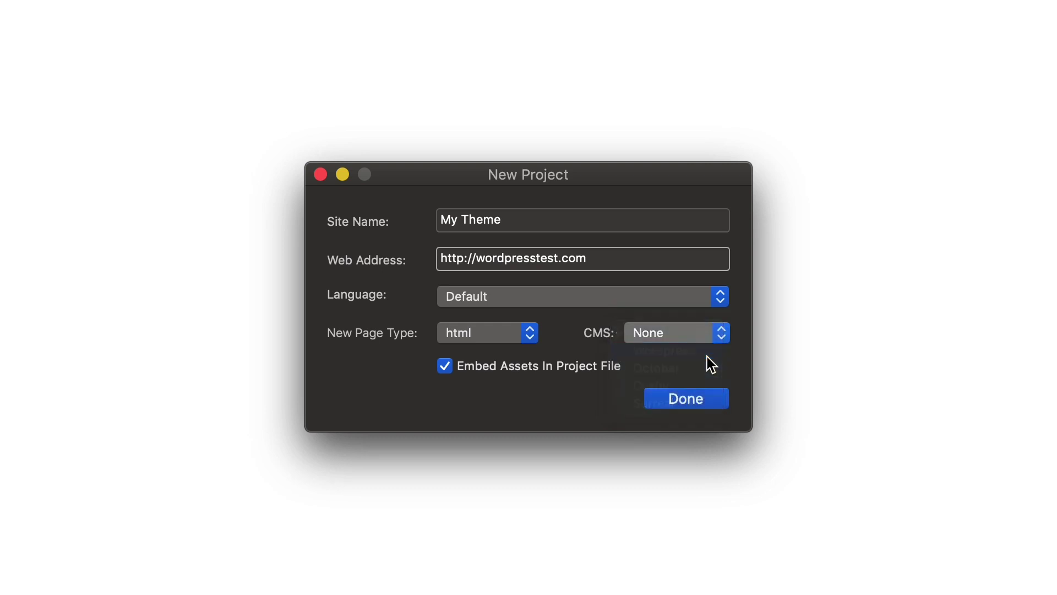
left_click(709, 399)
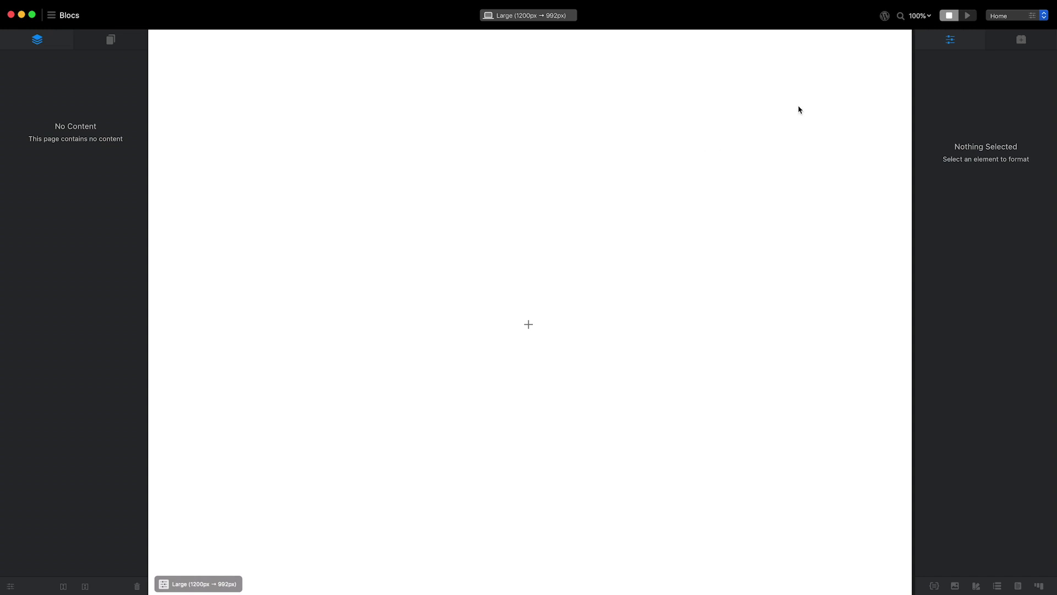
Check which WordPress simulation data is loaded from the site.
left_click(885, 15)
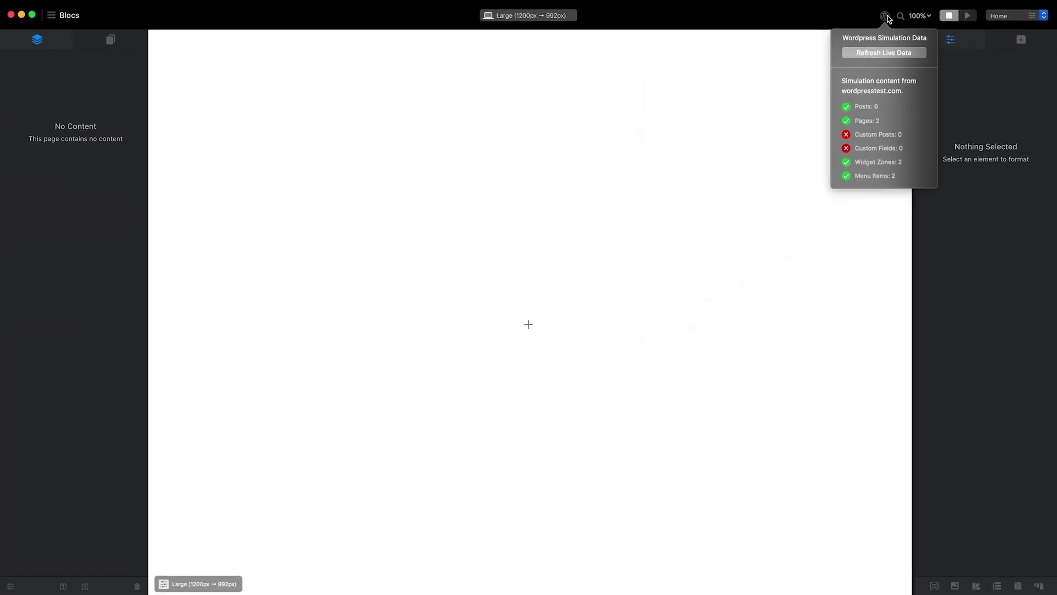
left_click(886, 17)
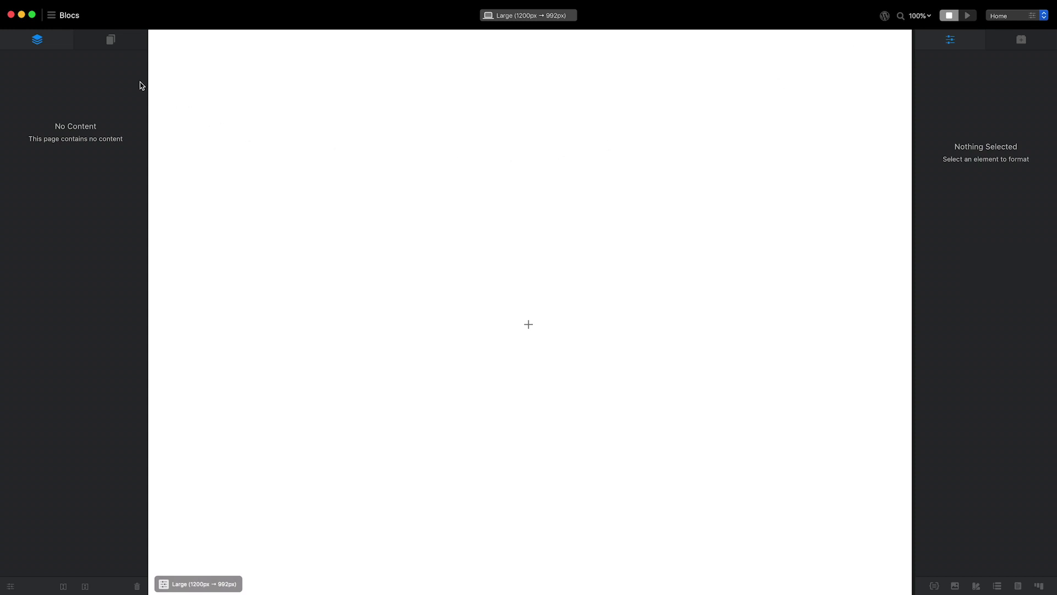
In the project's export settings, browse to MAMP Domains/Wordpress Test/wp-content/themes for the export location.
left_click(52, 15)
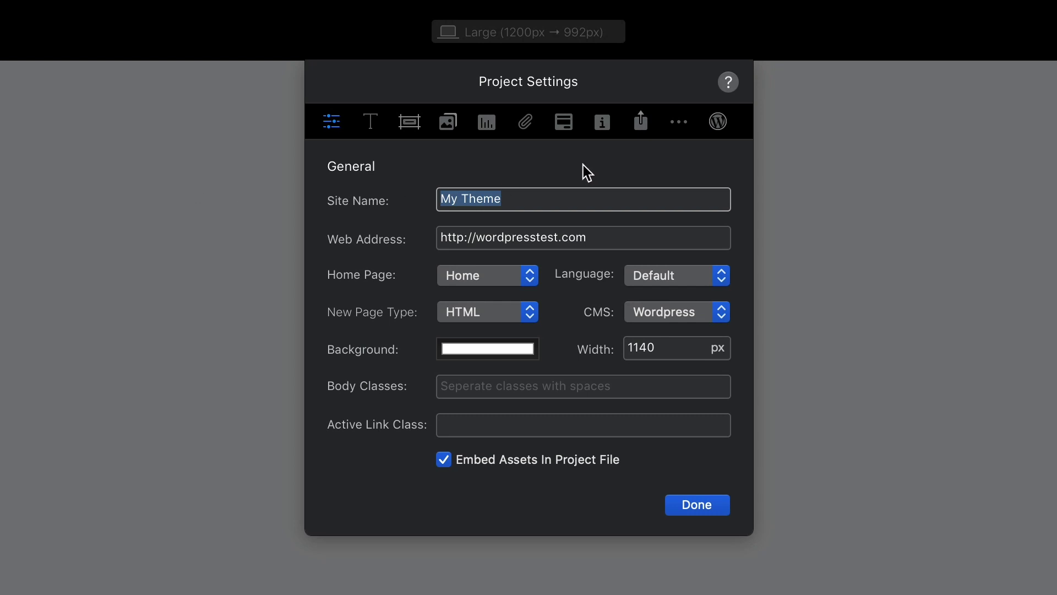
left_click(649, 130)
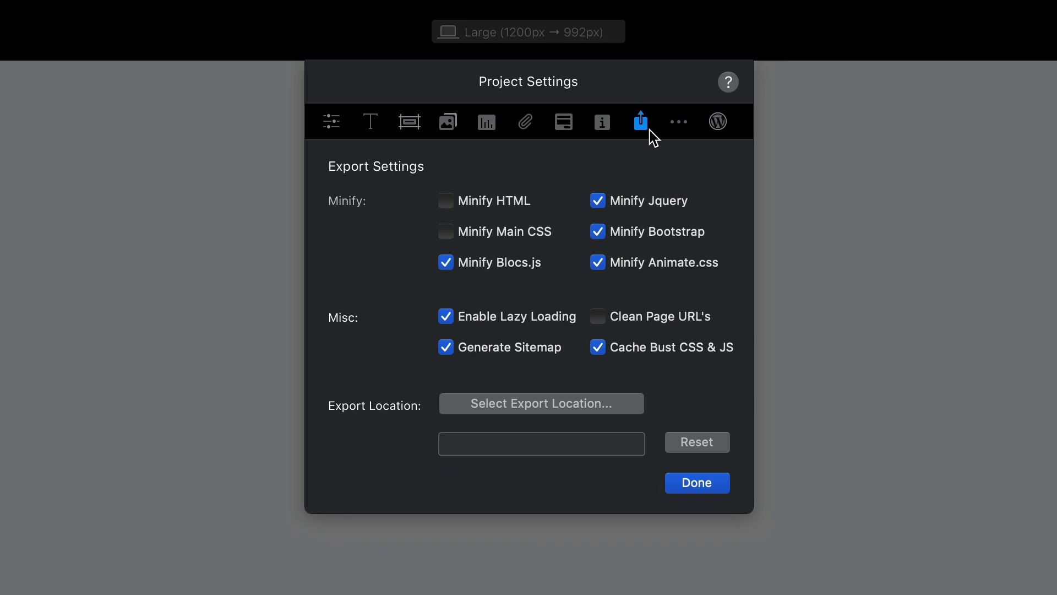
left_click(595, 403)
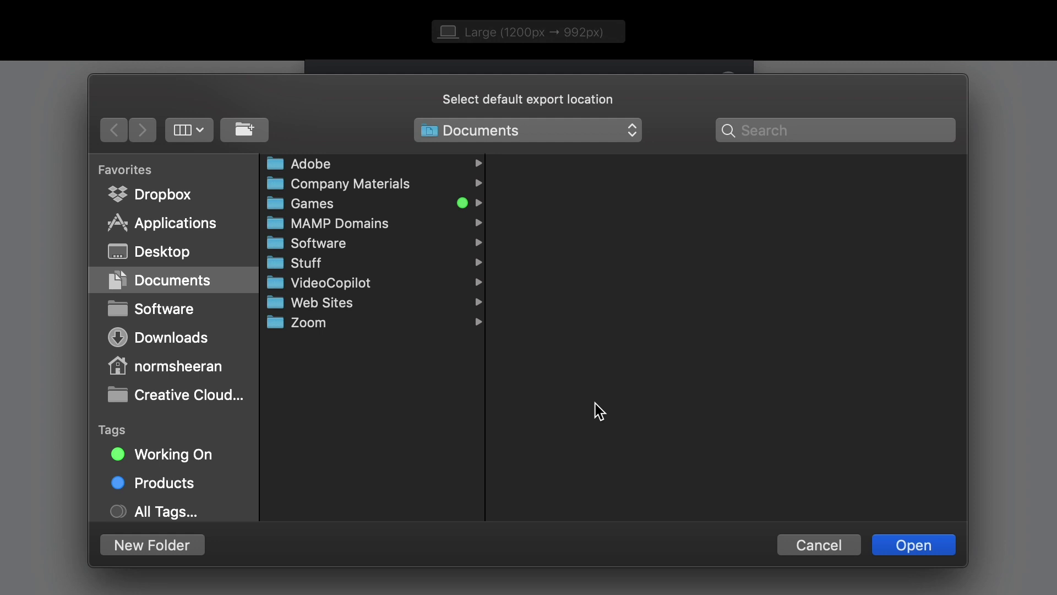
left_click(398, 226)
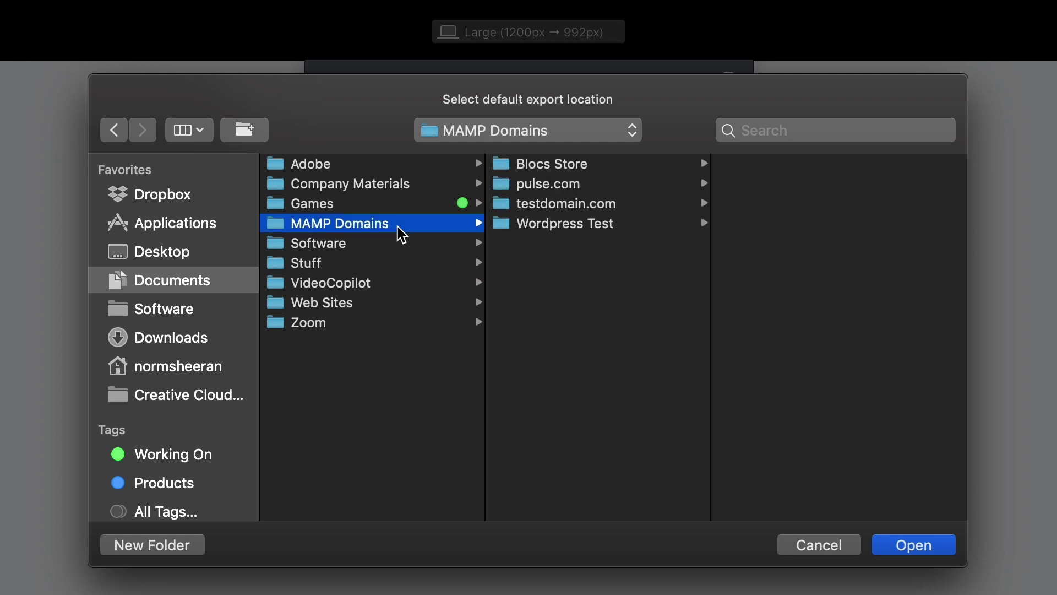
left_click(564, 227)
left_click(833, 344)
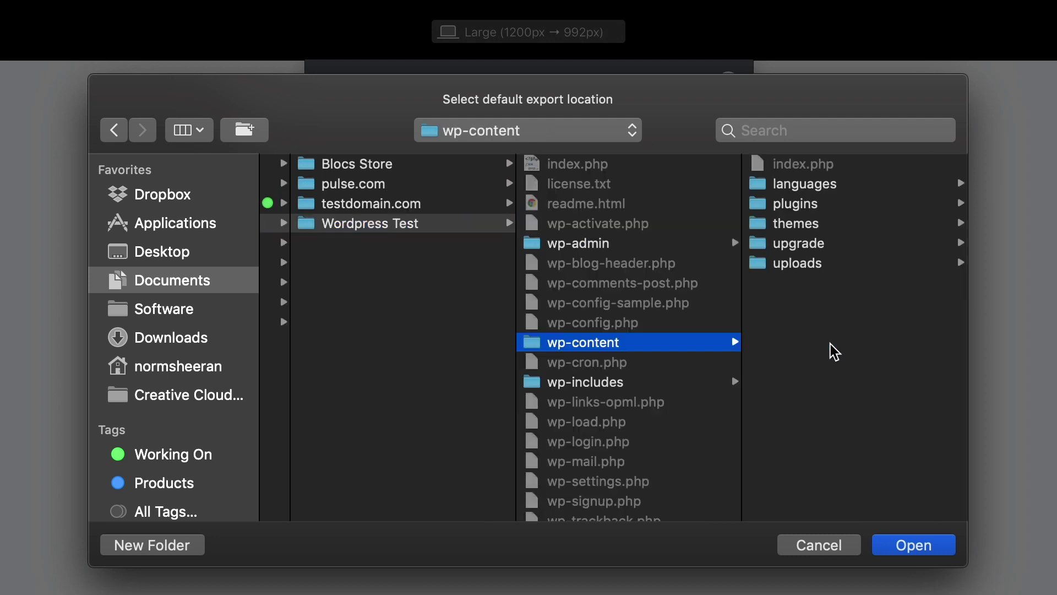
left_click(830, 228)
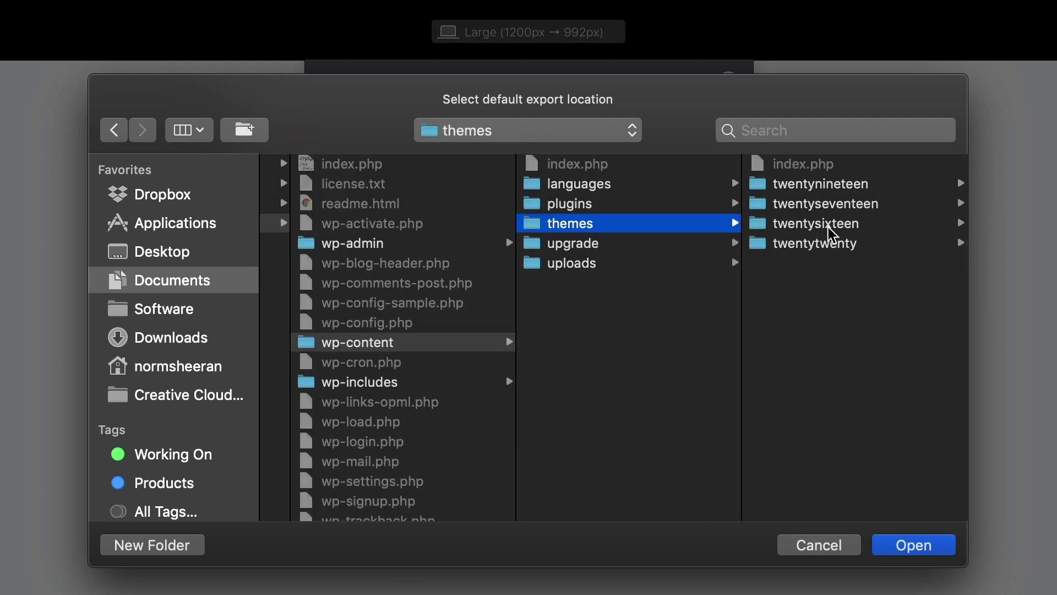
Create a folder named My Theme inside themes and save it as the project's default export location.
left_click(177, 556)
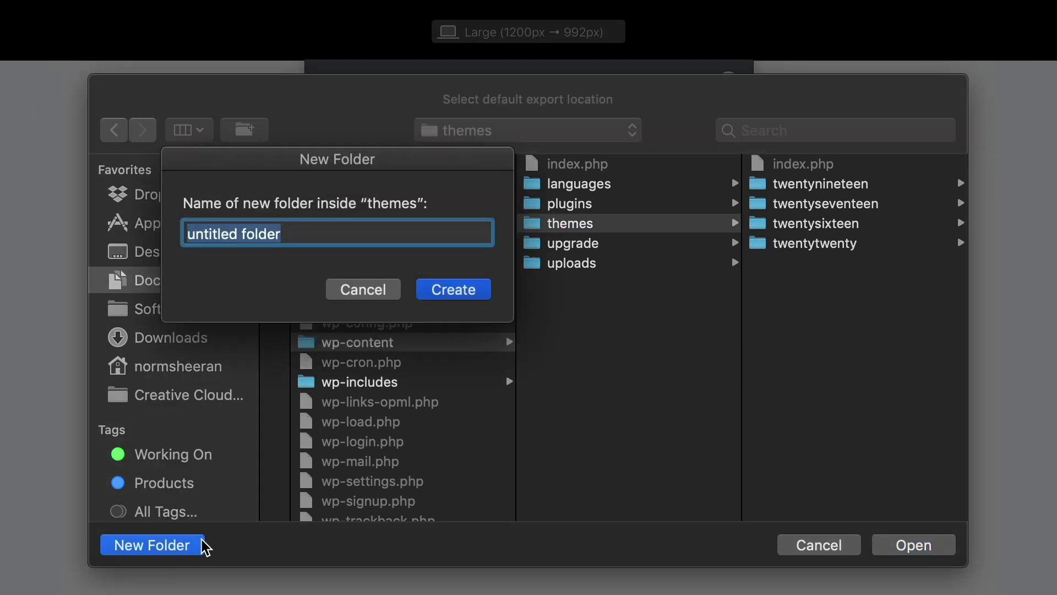
type("My Theme")
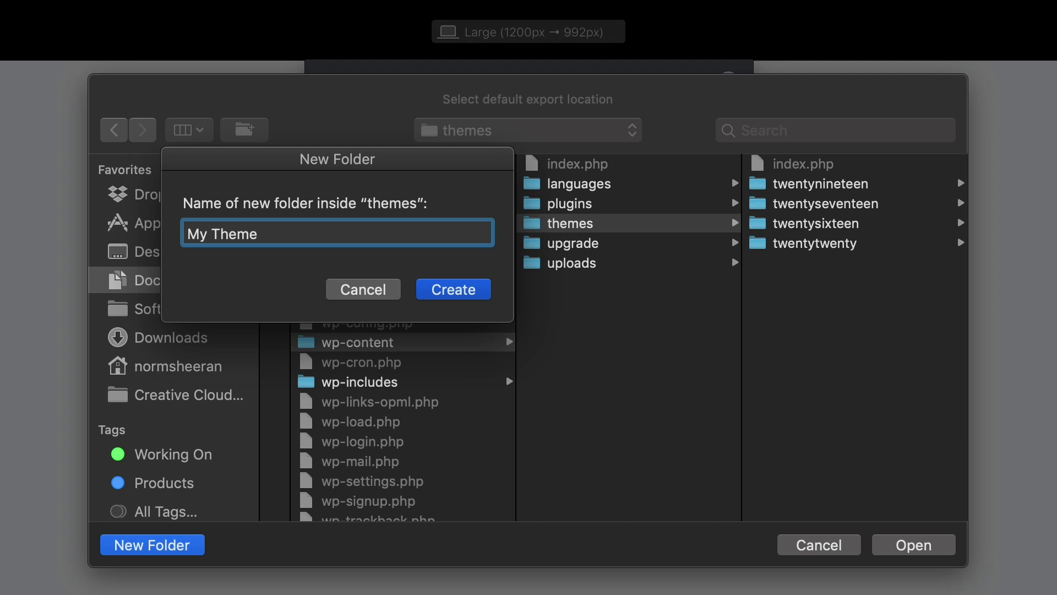
left_click(470, 290)
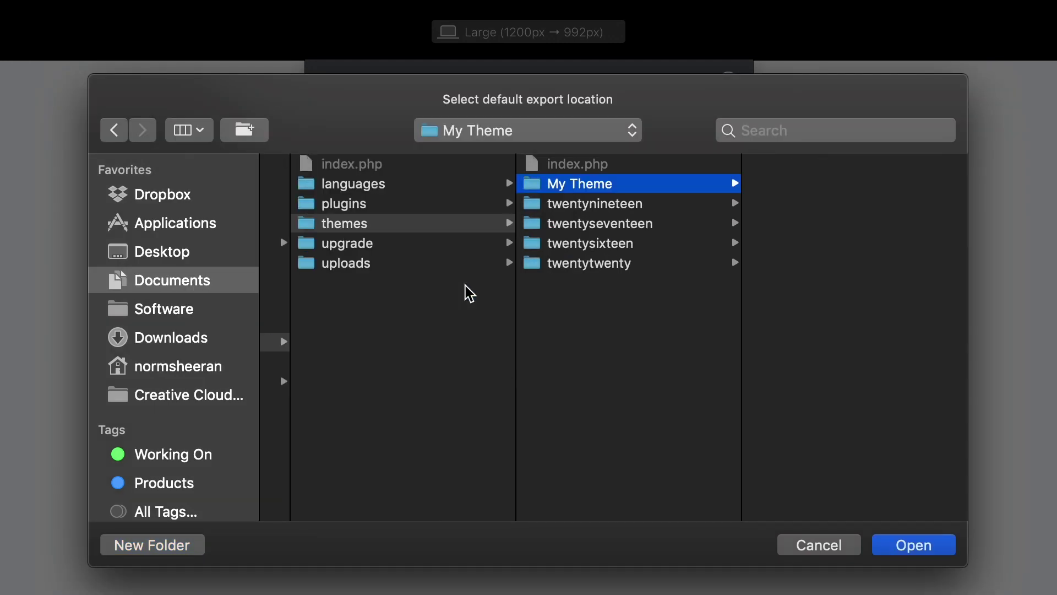
left_click(927, 550)
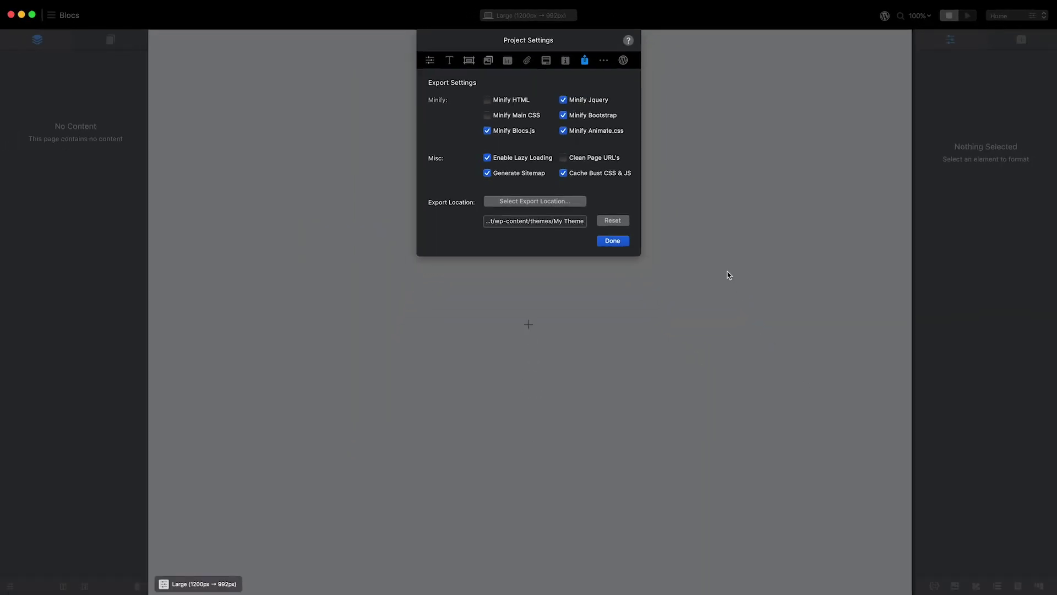
left_click(621, 242)
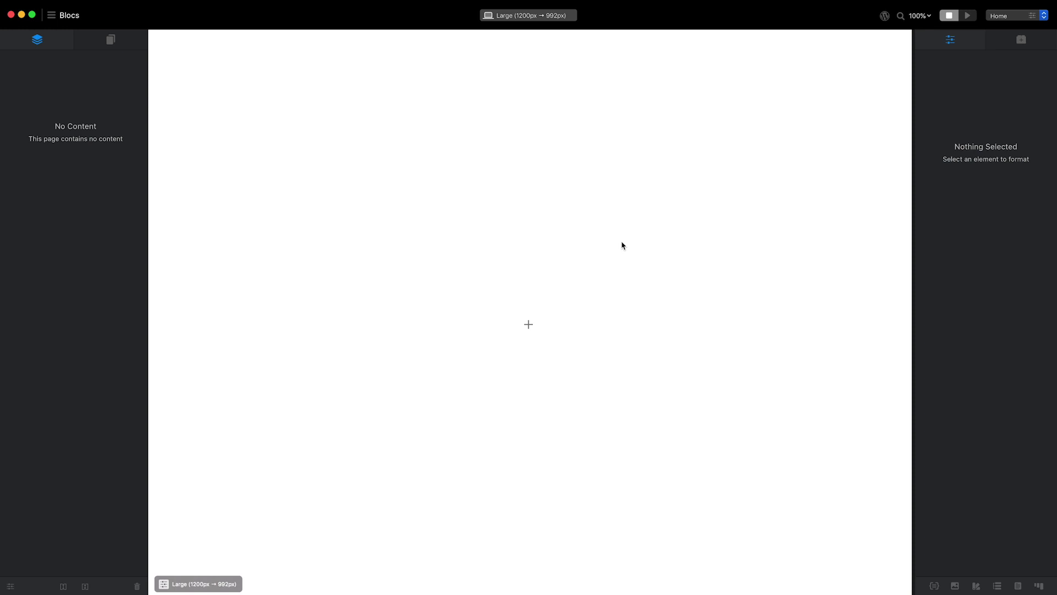
Add the Navigation Menu Right bloc to the empty page and set its logo's data source to the WordPress Site Title.
left_click(532, 328)
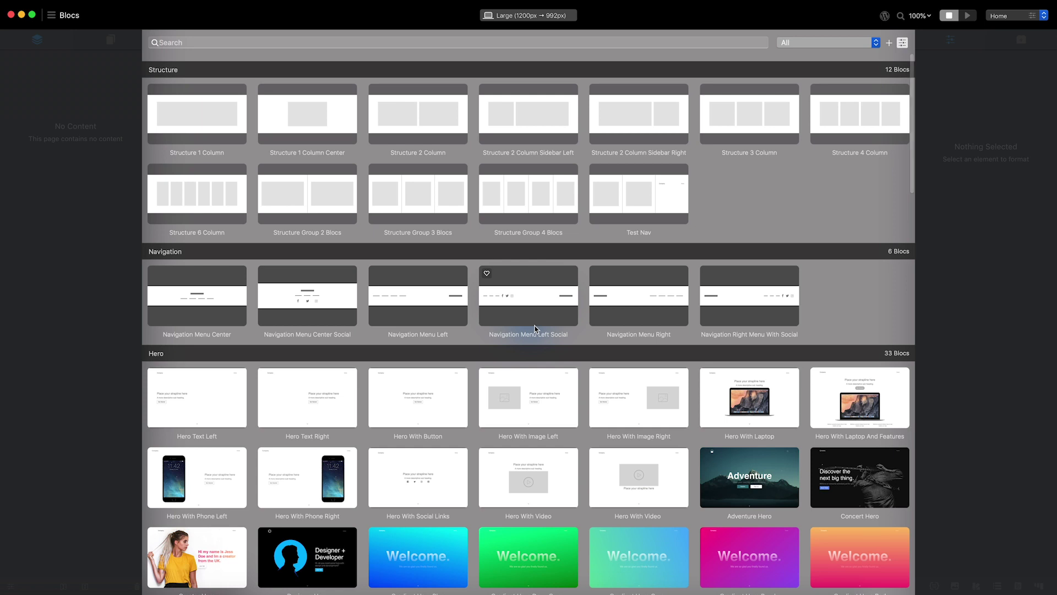
left_click(628, 306)
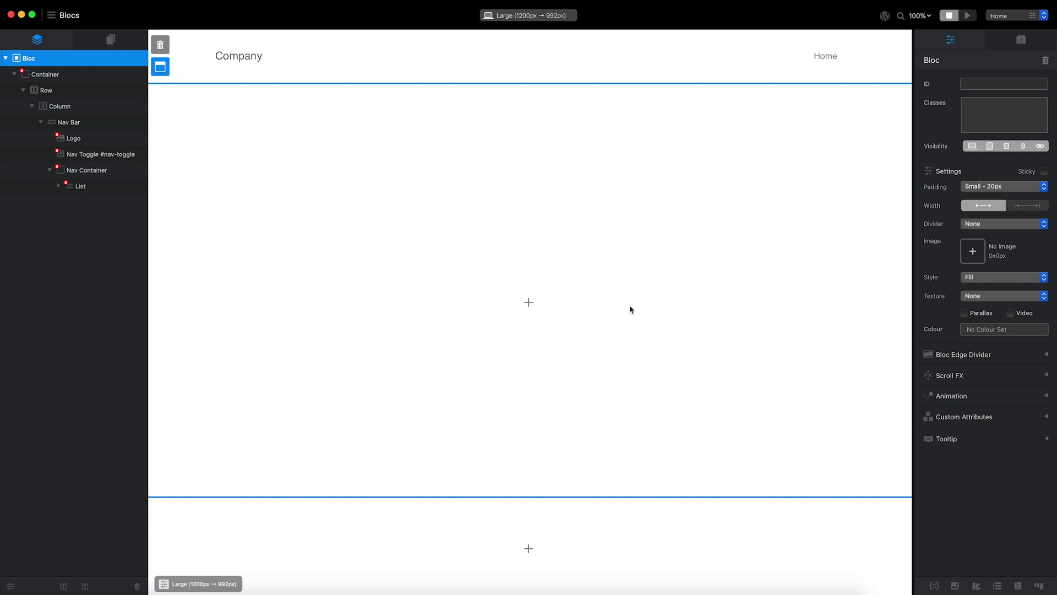
left_click(255, 61)
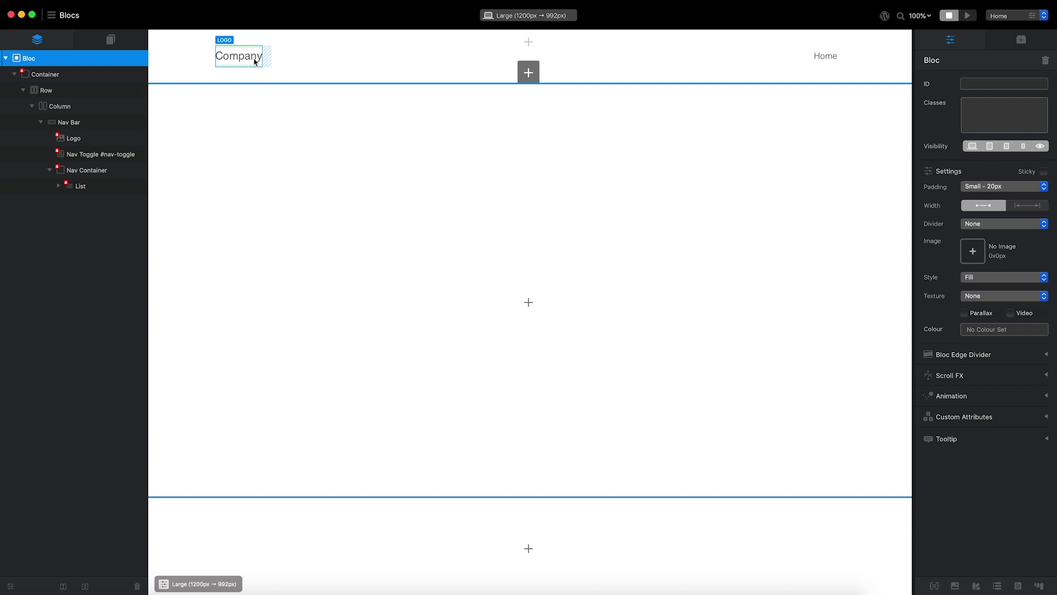
left_click(255, 62)
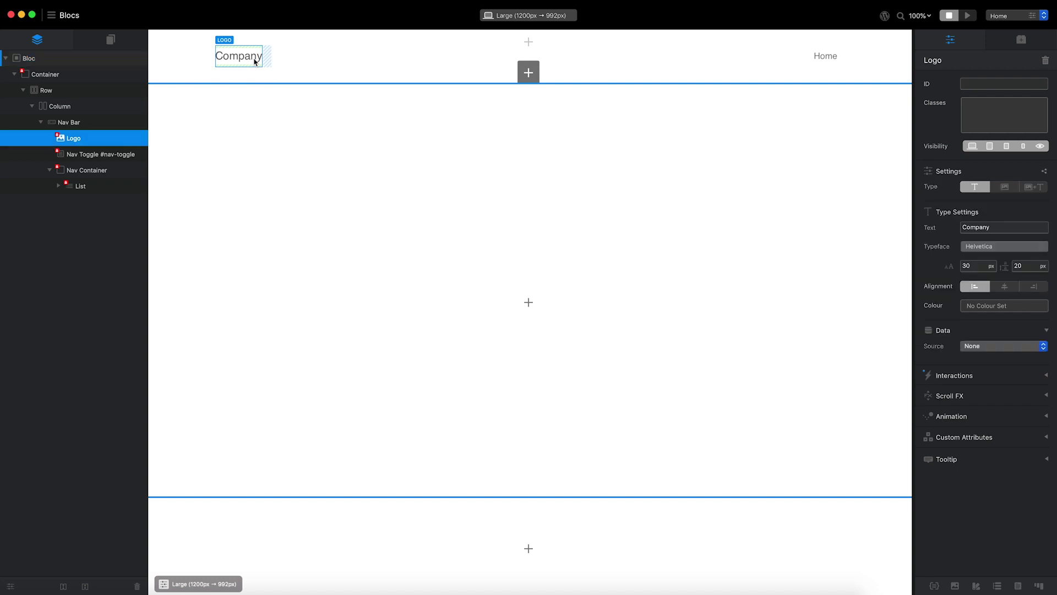
left_click(1008, 346)
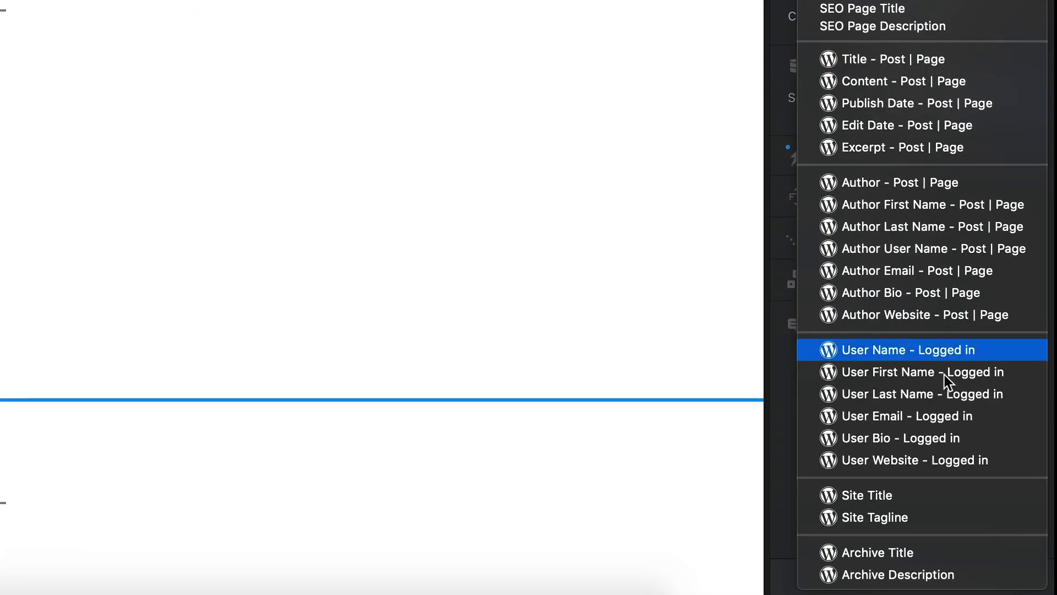
left_click(909, 496)
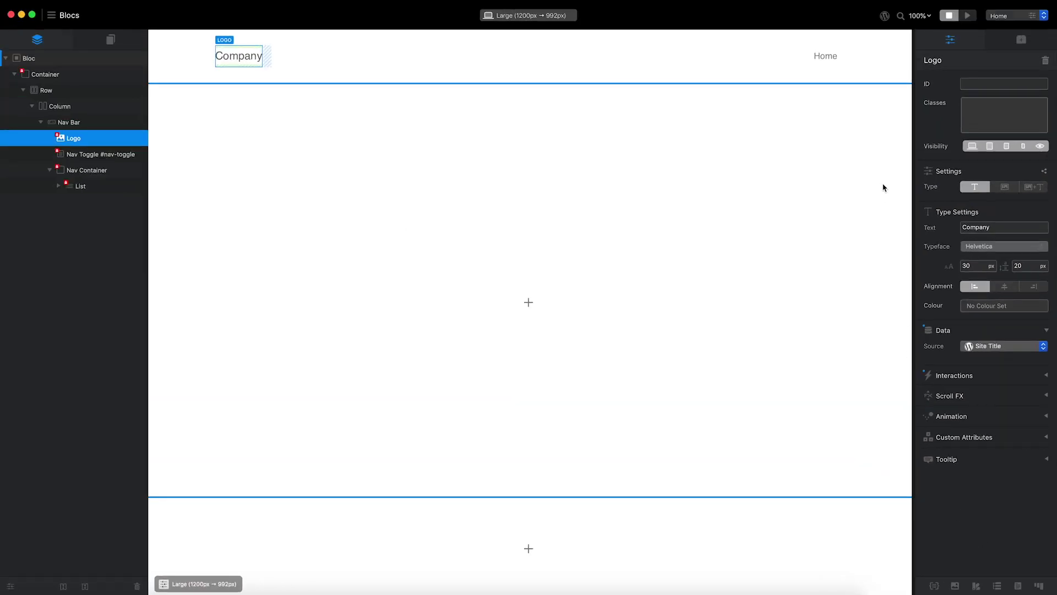
Set the data source of the navigation bar's menu list to Wordpress Primary Menu.
left_click(828, 57)
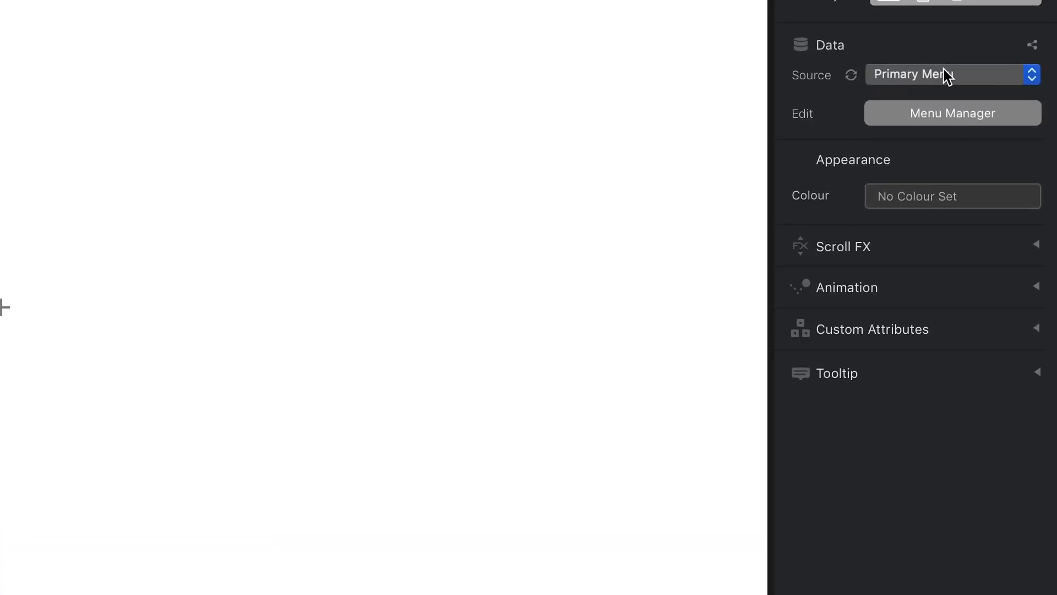
left_click(944, 70)
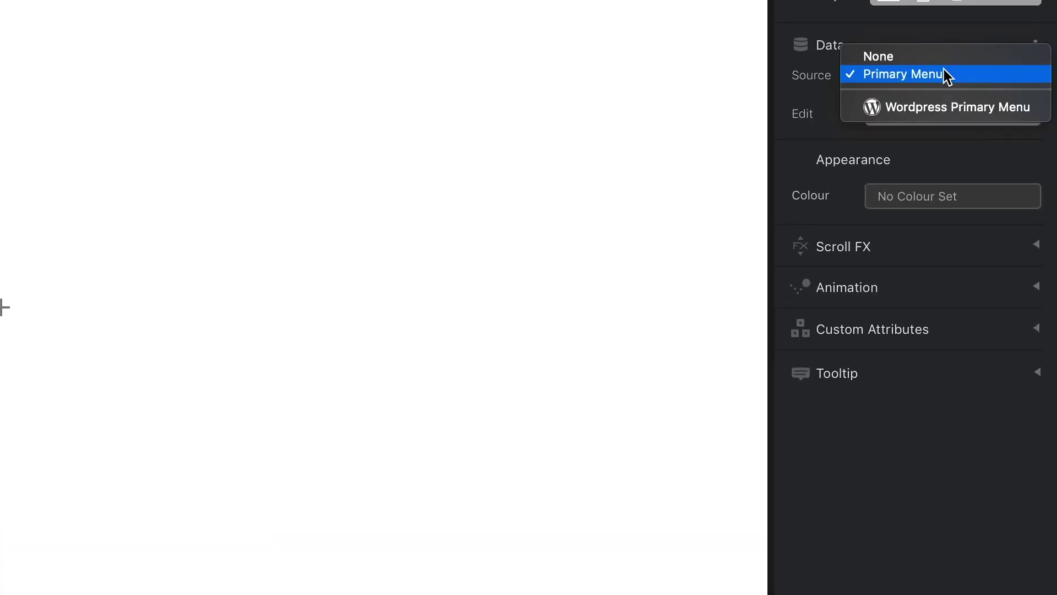
left_click(963, 113)
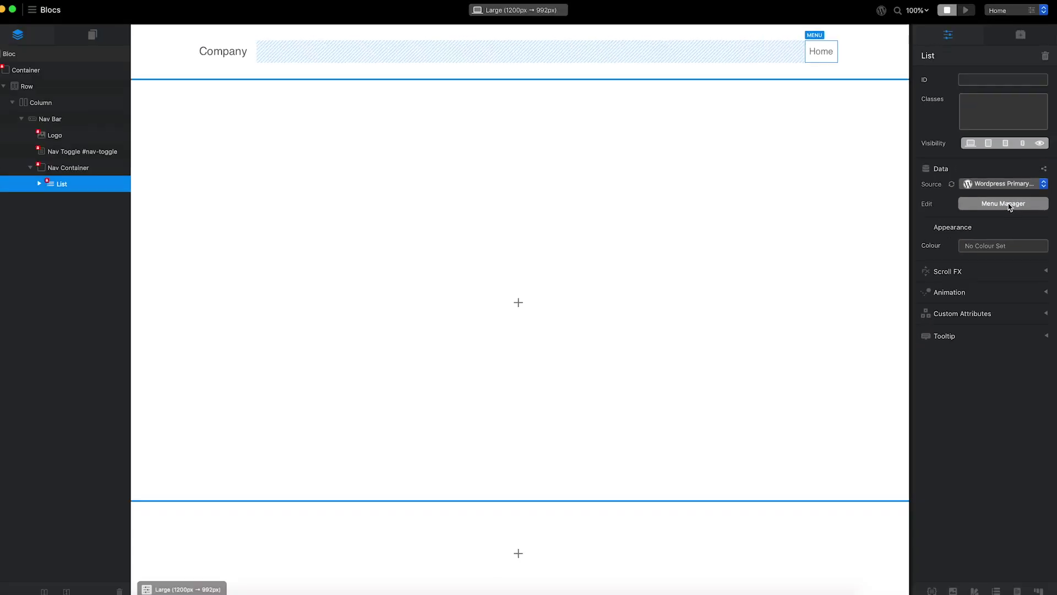
Preview the page to check the logo text and menu items, and return to design mode.
left_click(968, 16)
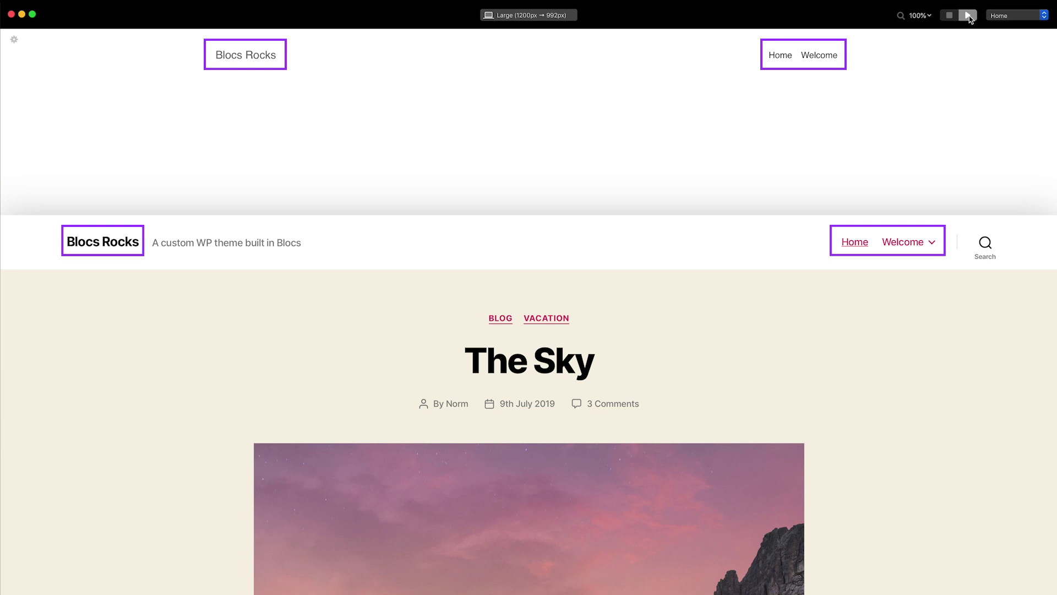
left_click(971, 19)
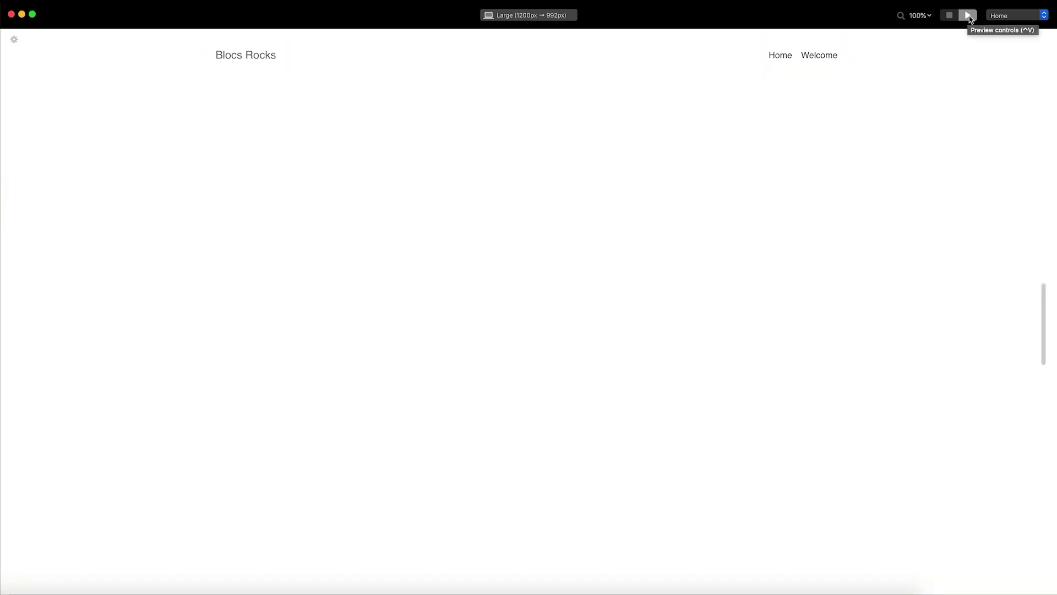
left_click(950, 17)
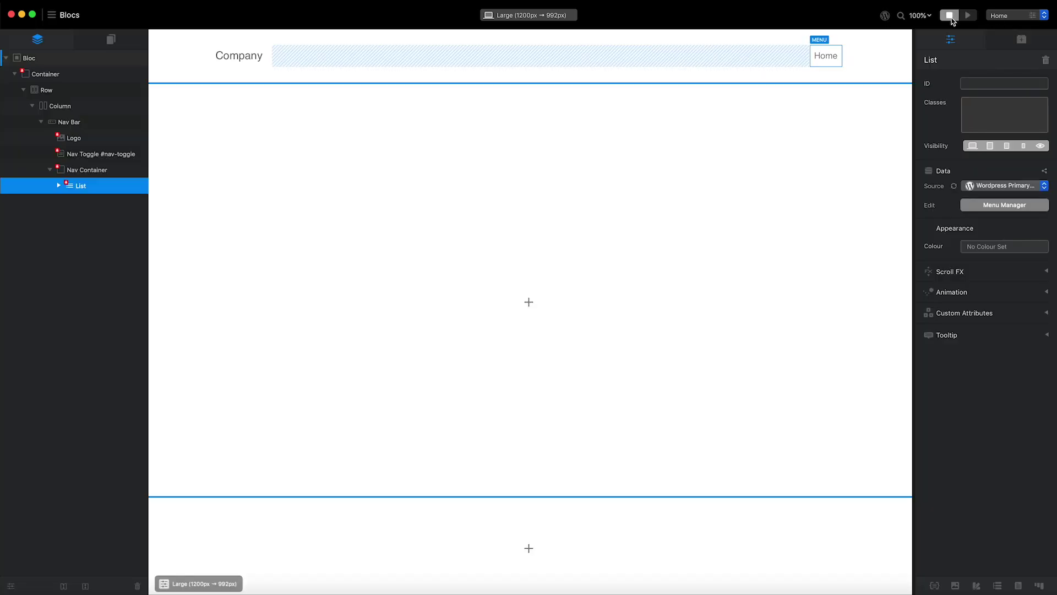
Add a Structure 1 Column bloc to the main area below the navigation and select its empty column.
left_click(529, 302)
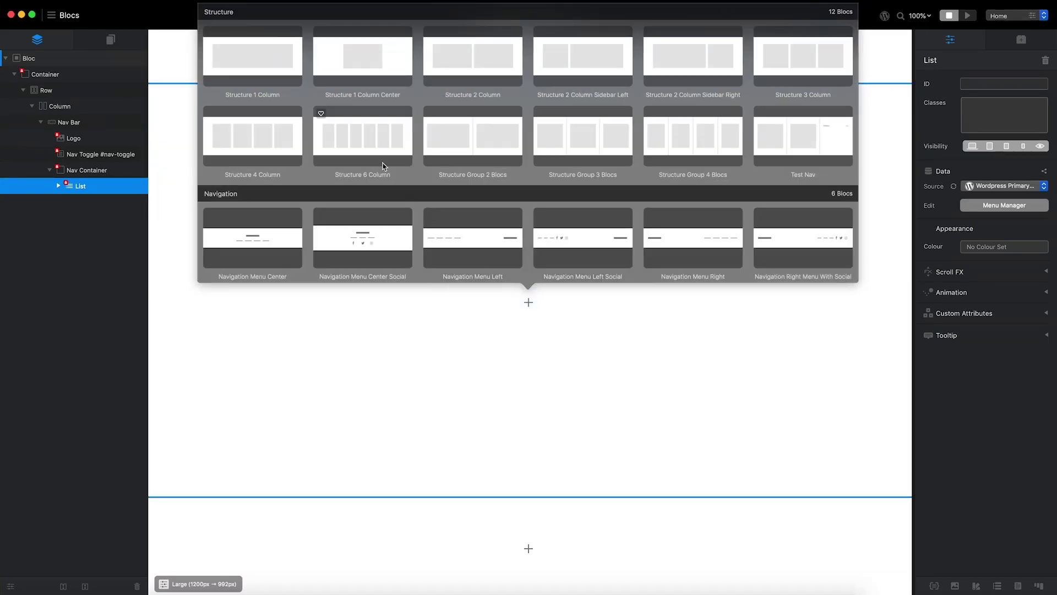
left_click(265, 61)
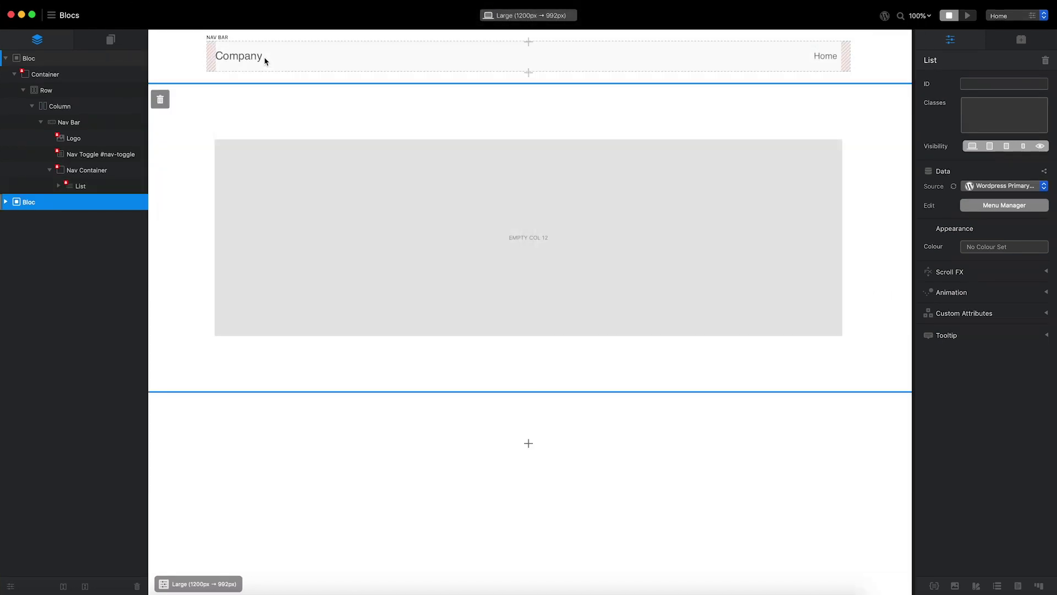
left_click(563, 243)
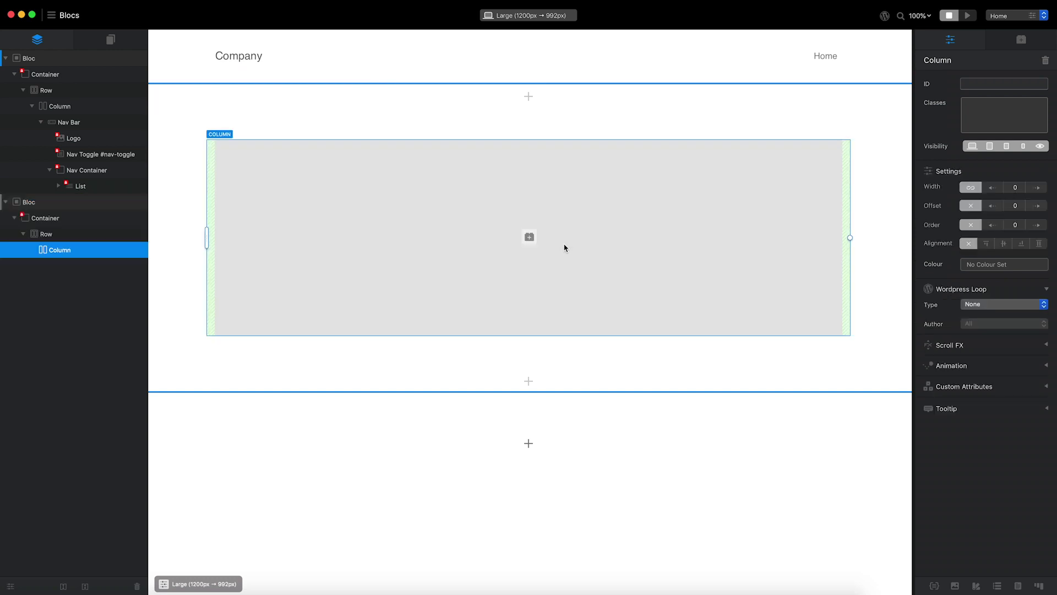
Add a Heading One bric to the empty column and set its data source to the WordPress Site Tagline.
left_click(529, 237)
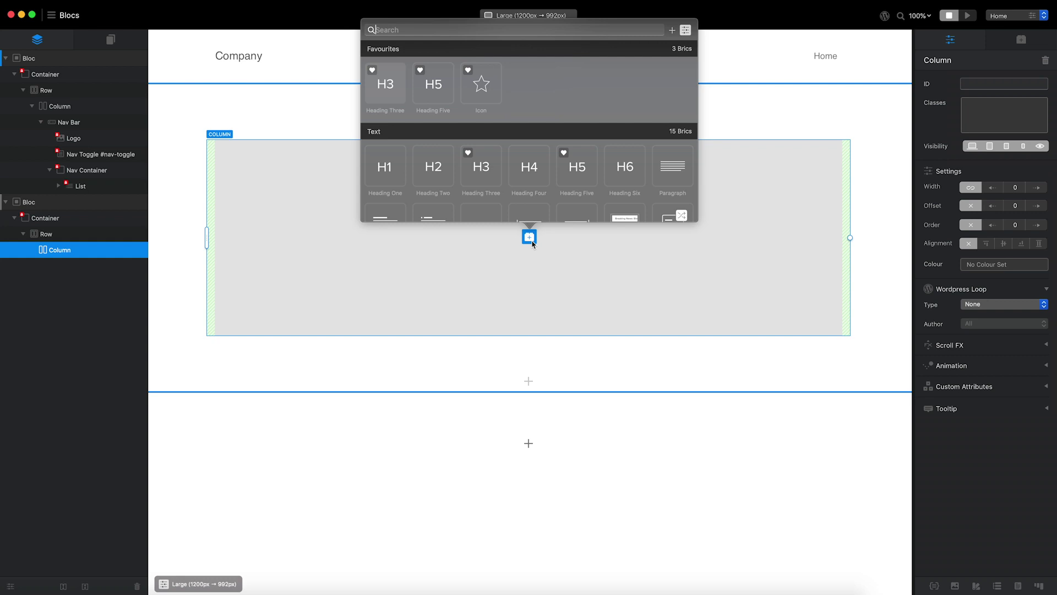
left_click(385, 171)
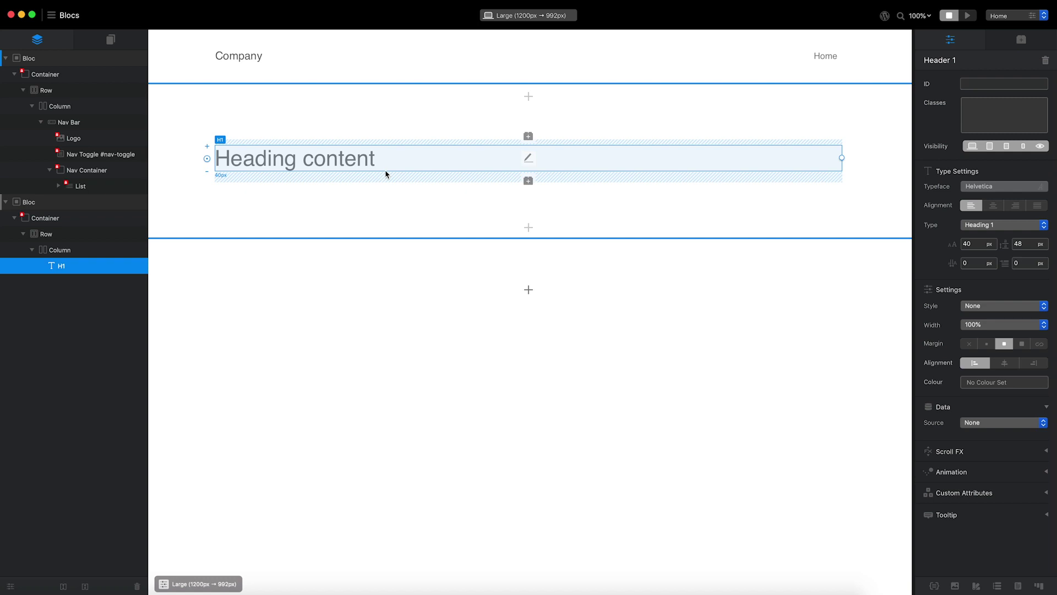
left_click(1031, 423)
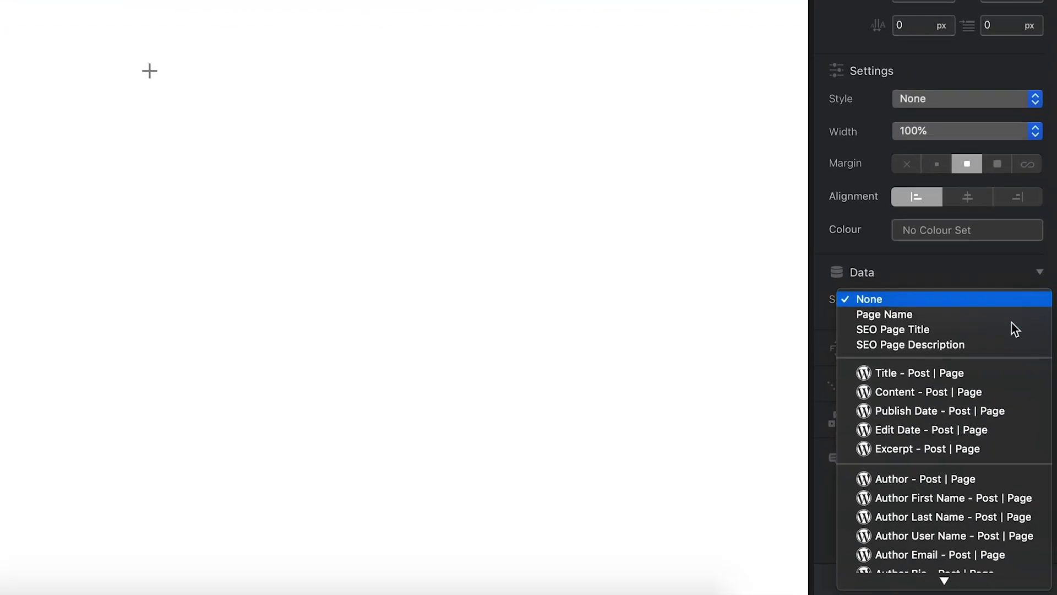
scroll(1006, 505, "down", 5)
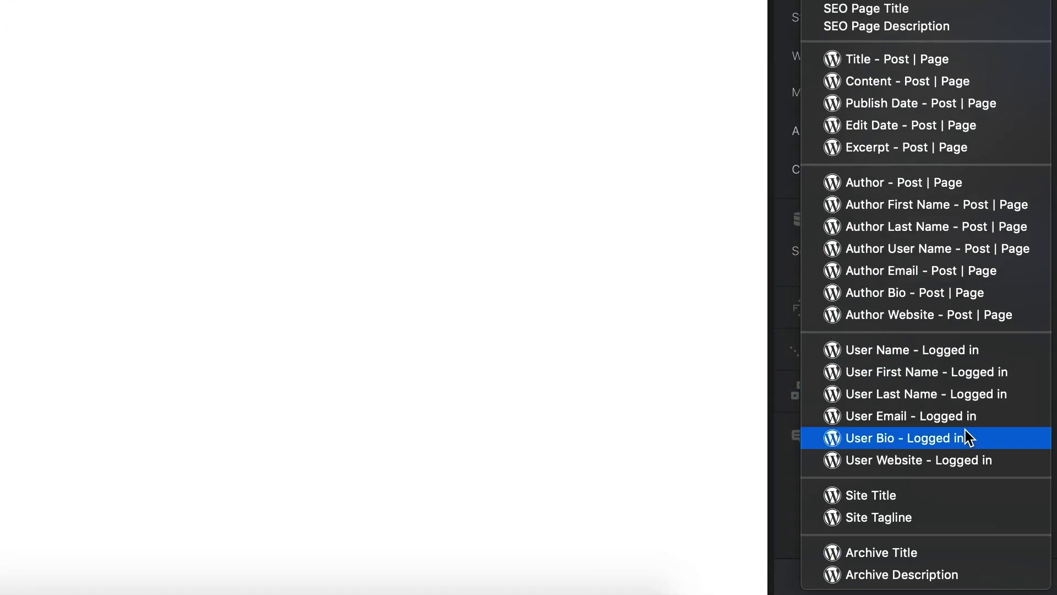
left_click(936, 517)
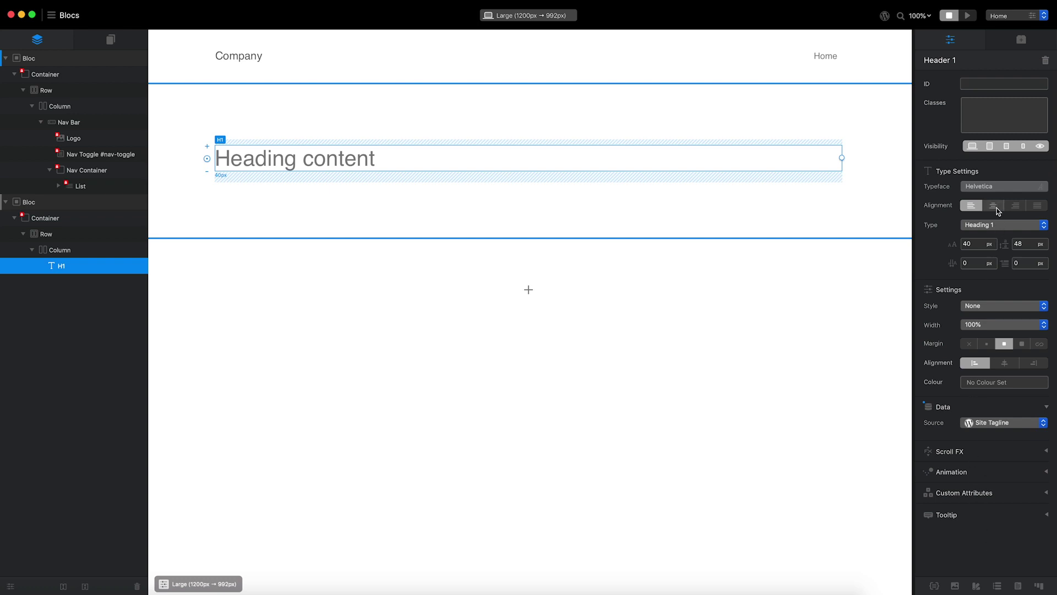
Centre the heading's text and set its font size to 55 px.
left_click(997, 208)
left_click(960, 246)
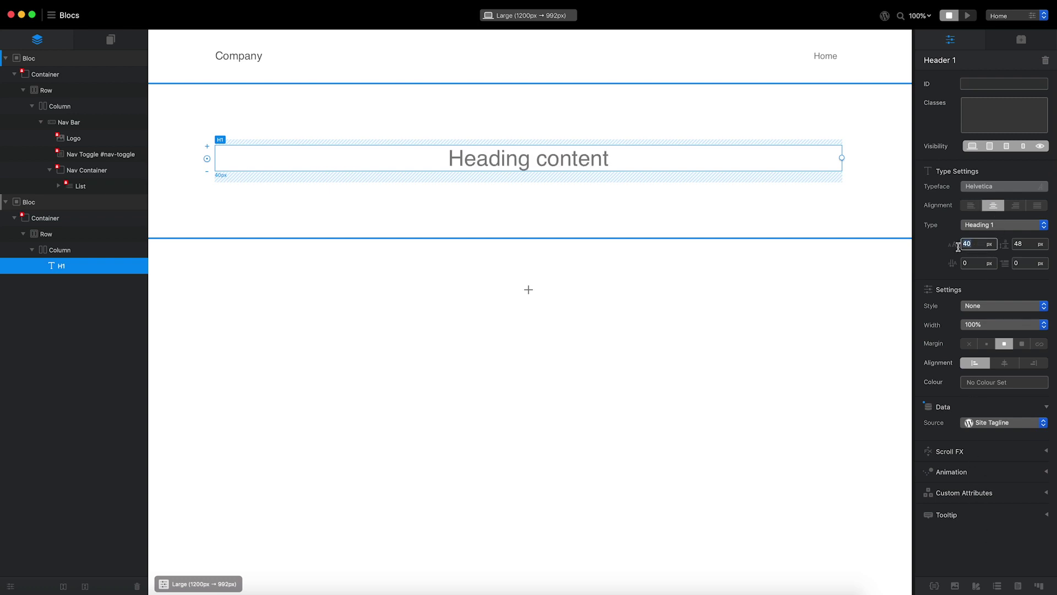
type("55")
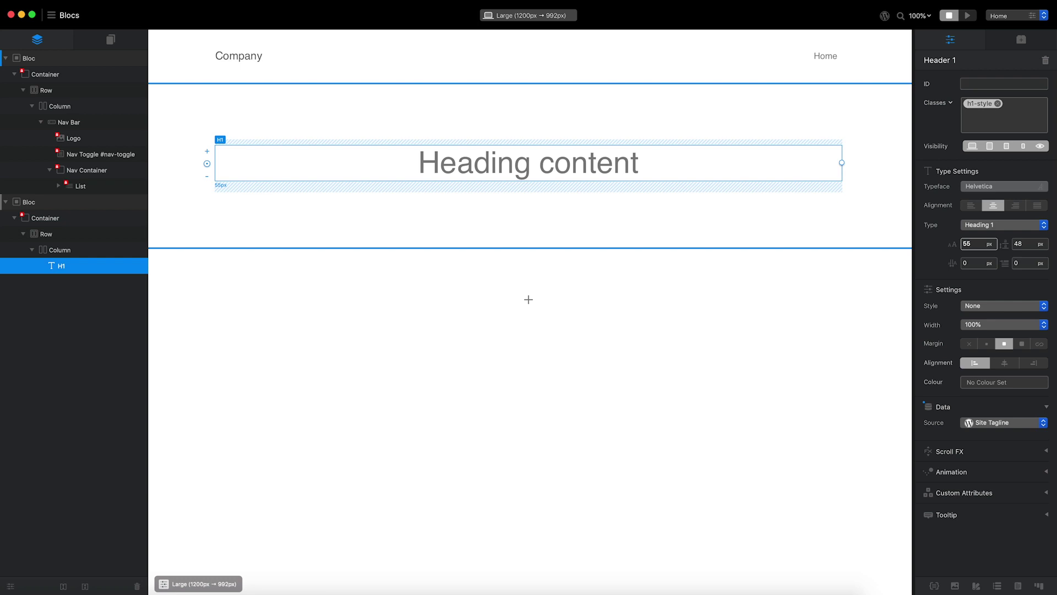
Replace the heading's placeholder text with "Site Description Will Go Here".
double_click(631, 172)
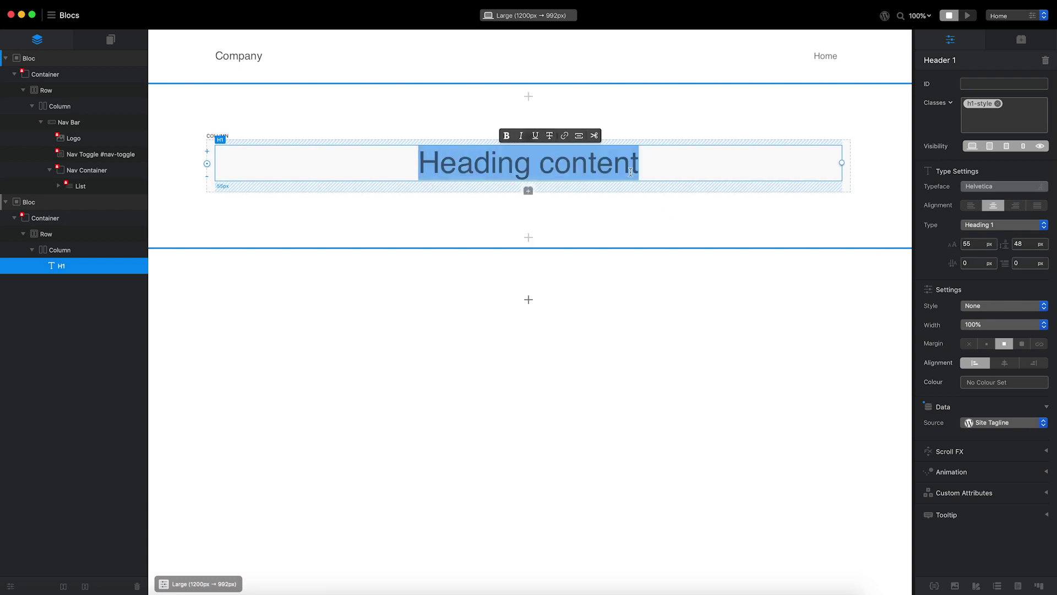
type("Site Des")
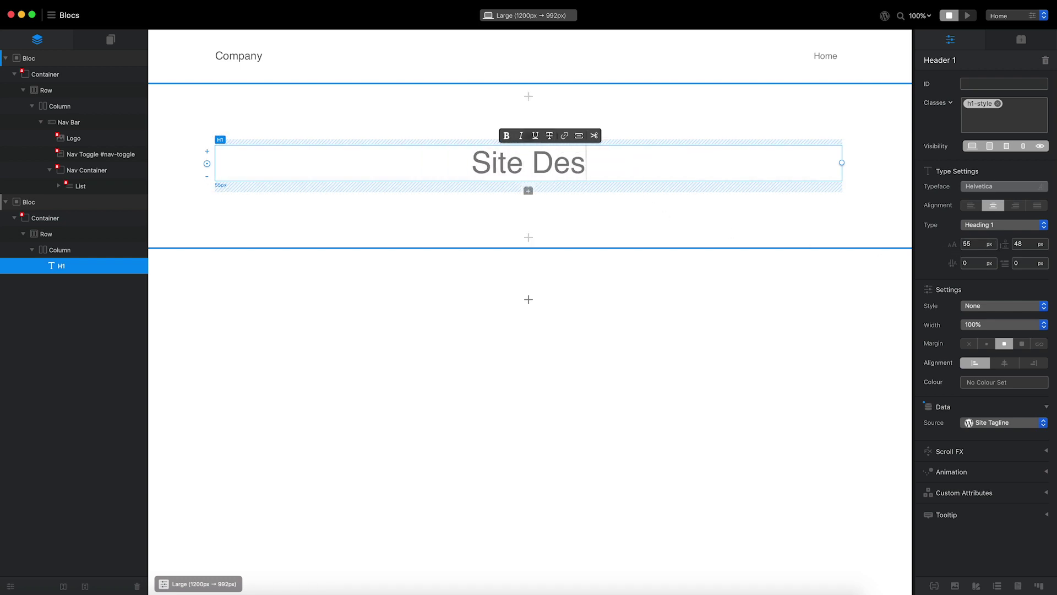
type("cription Will Go")
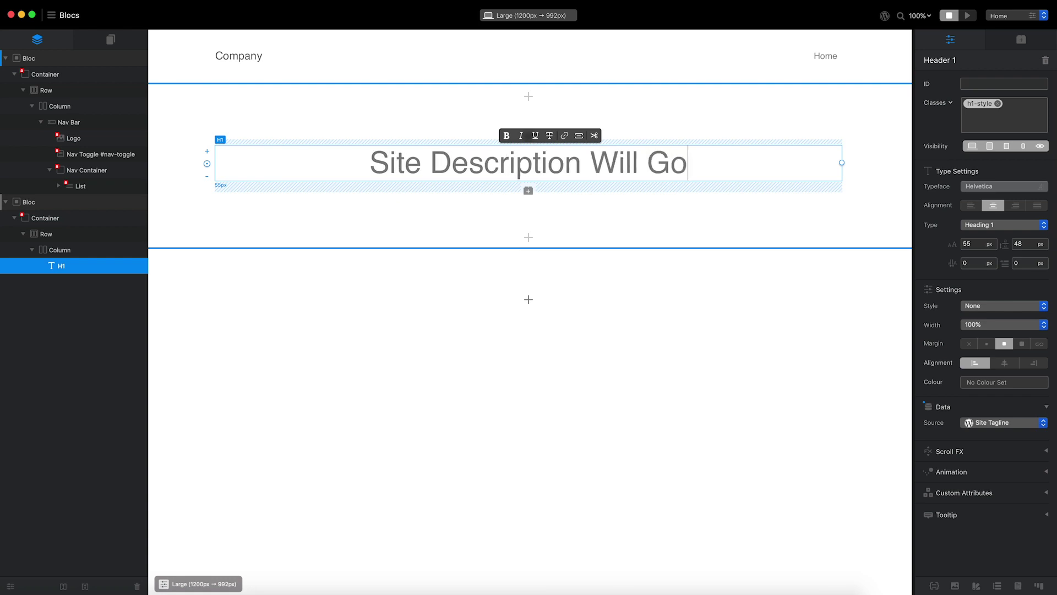
type(" Here")
Give the heading's bloc the ink.jpg background image and set its padding to XXL - 200px.
left_click(889, 114)
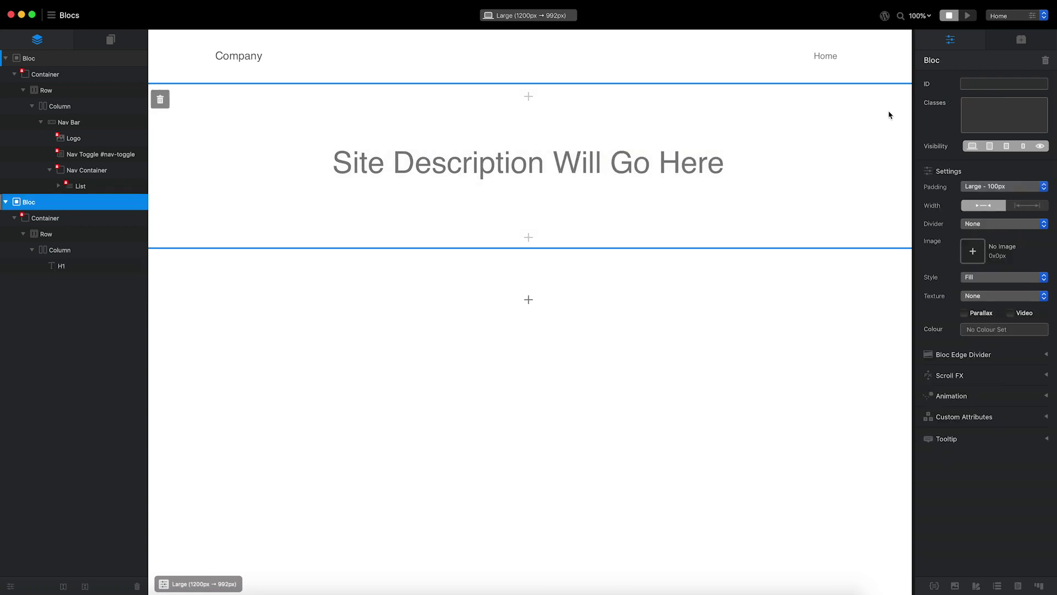
left_click(973, 251)
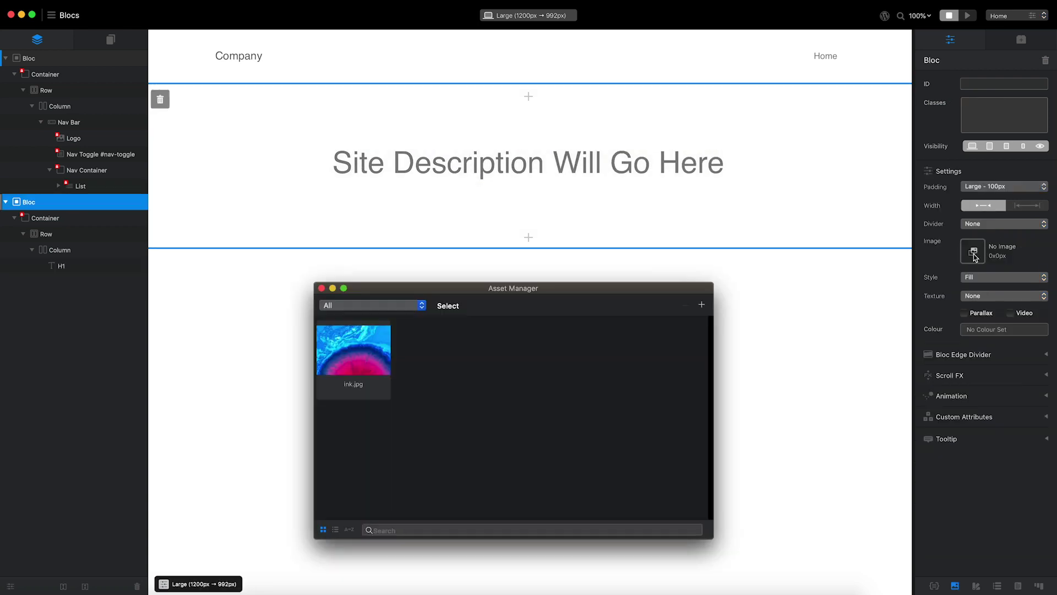
left_click(358, 357)
left_click(322, 288)
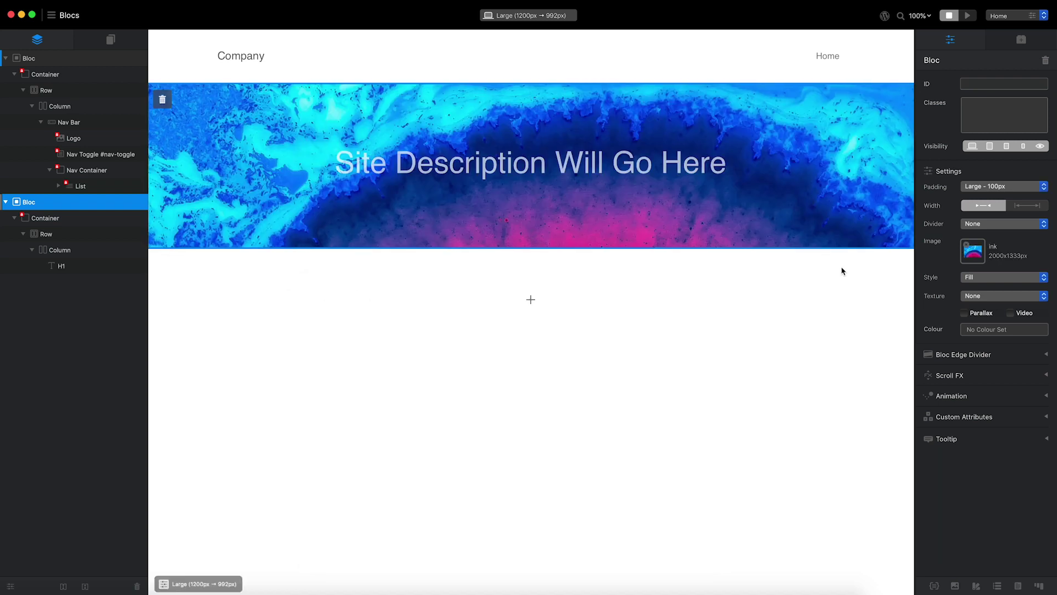
left_click(1044, 188)
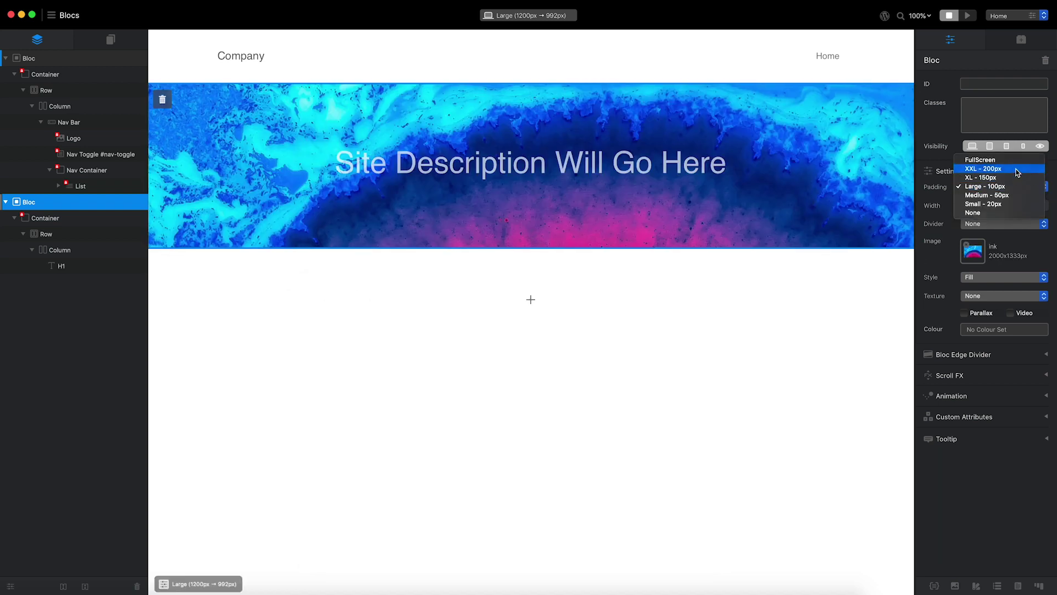
left_click(1017, 169)
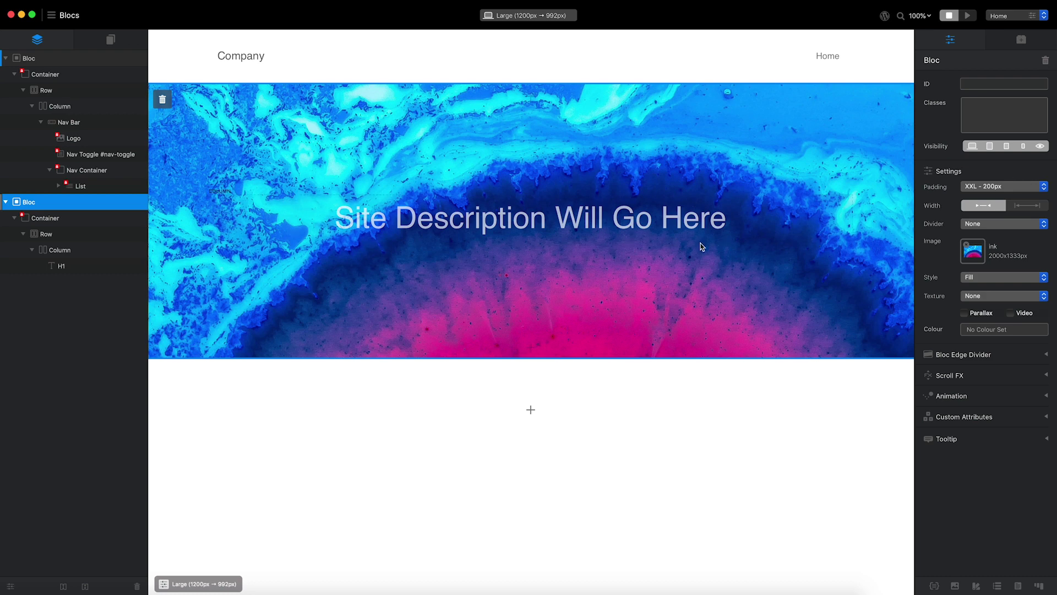
Colour the heading white (#FFFFFF) with a new global swatch and preview the page.
left_click(700, 222)
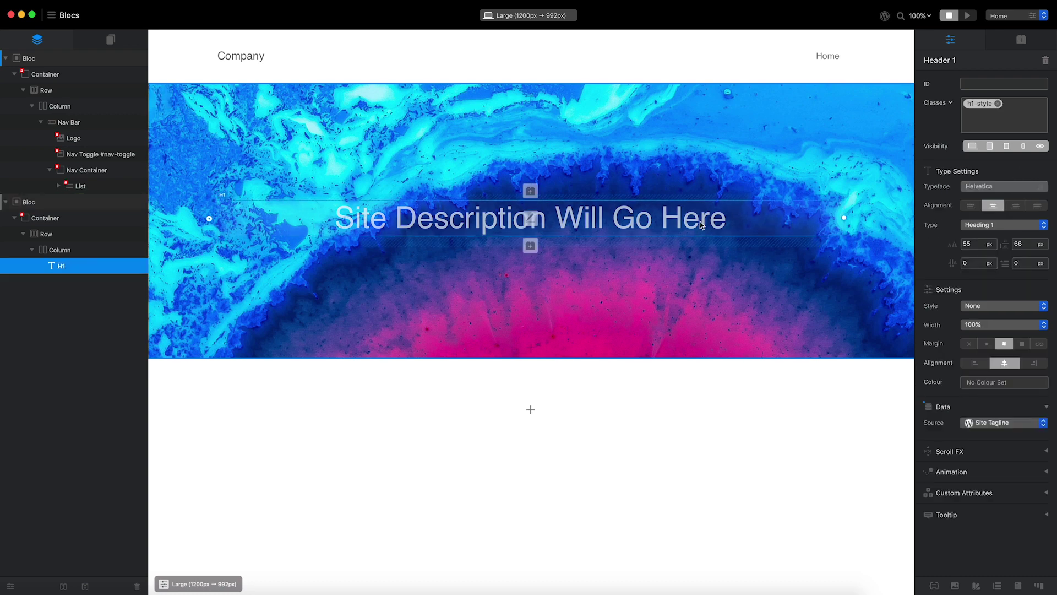
left_click(996, 383)
left_click(870, 340)
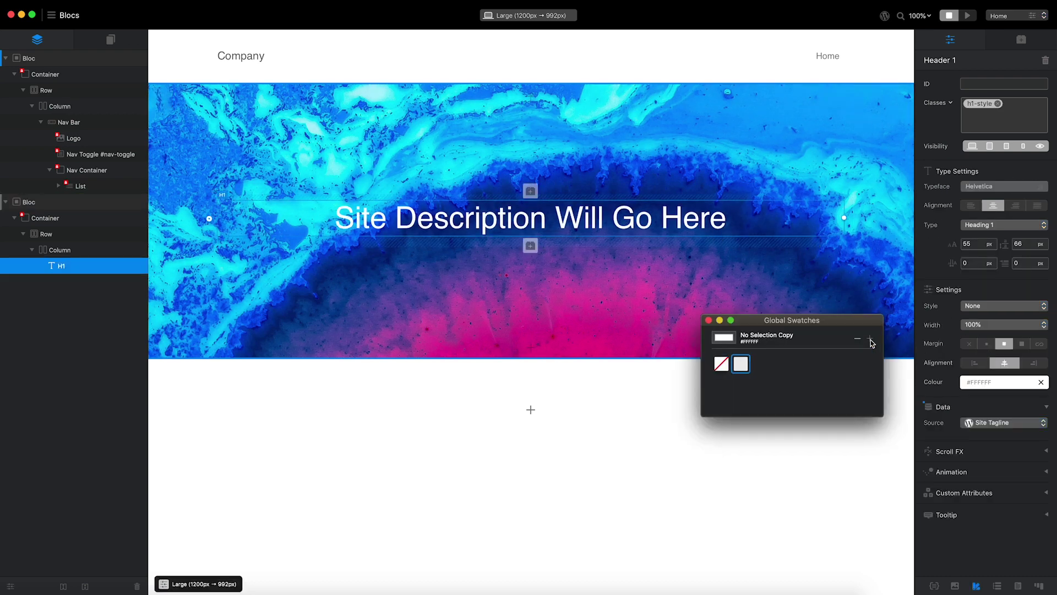
left_click(709, 321)
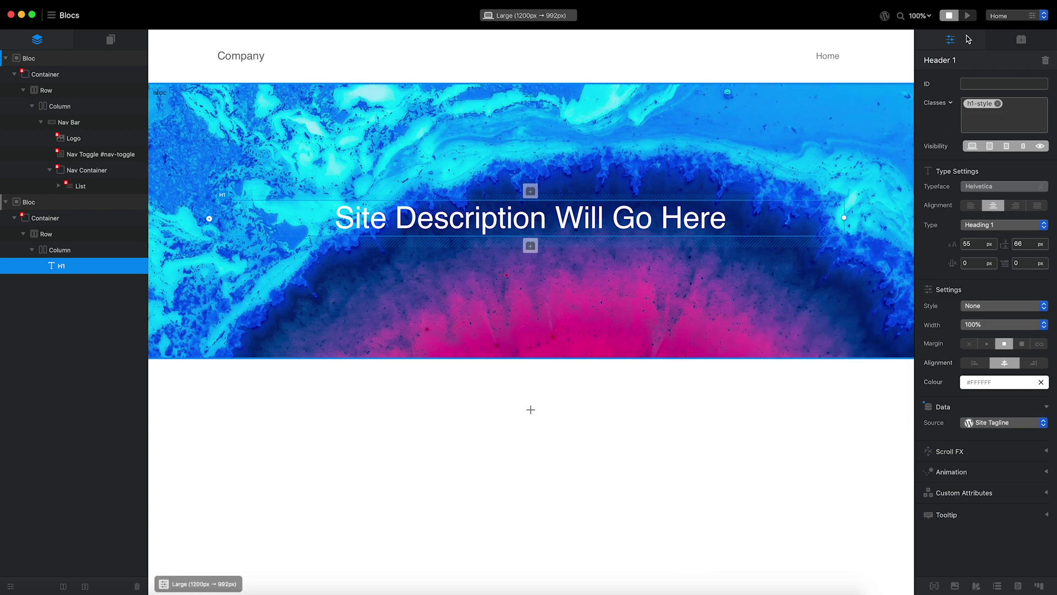
left_click(969, 16)
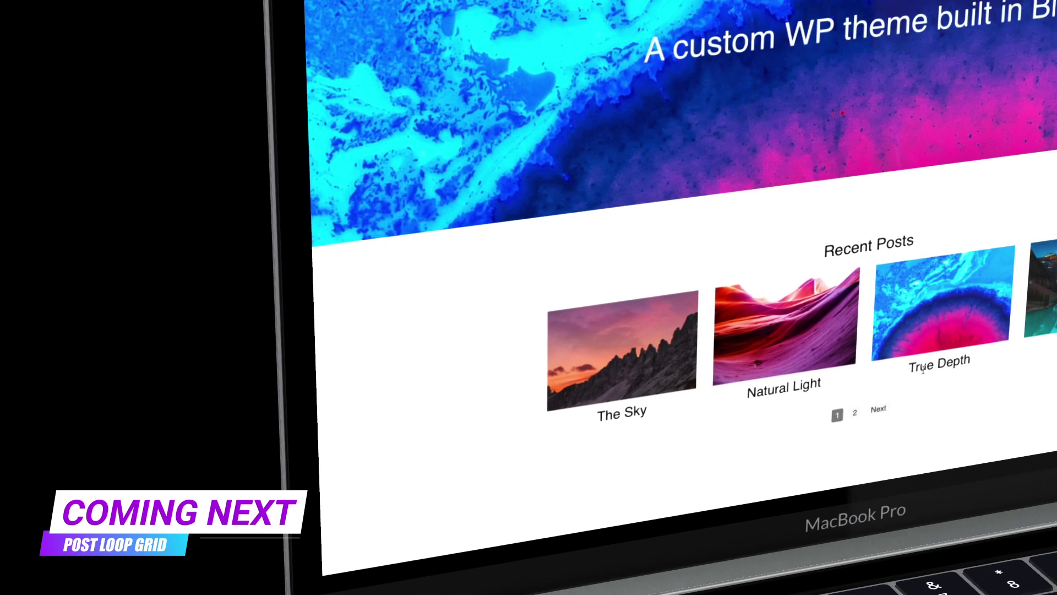
left_click(816, 432)
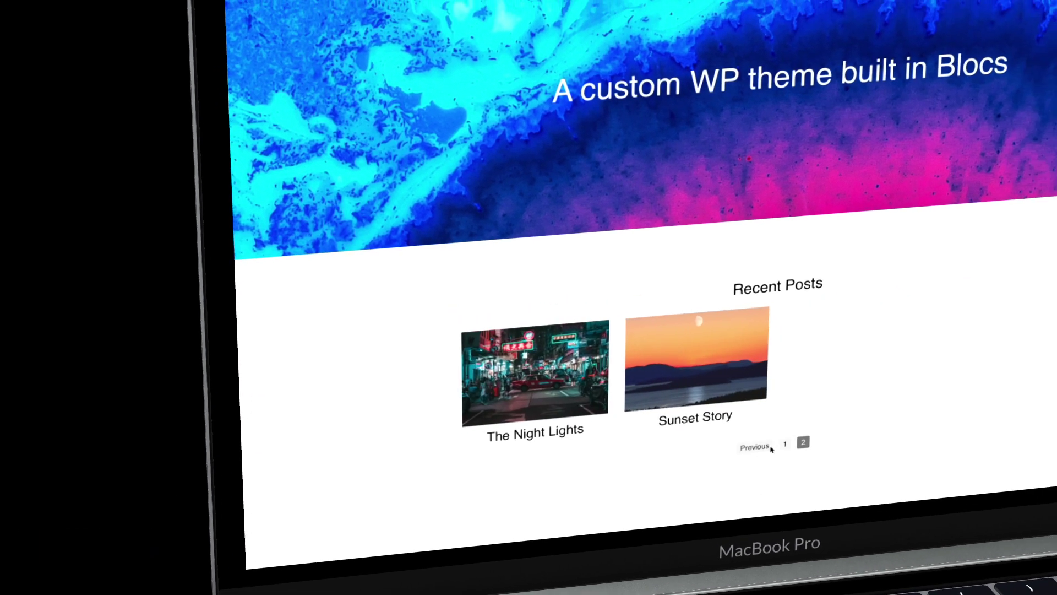